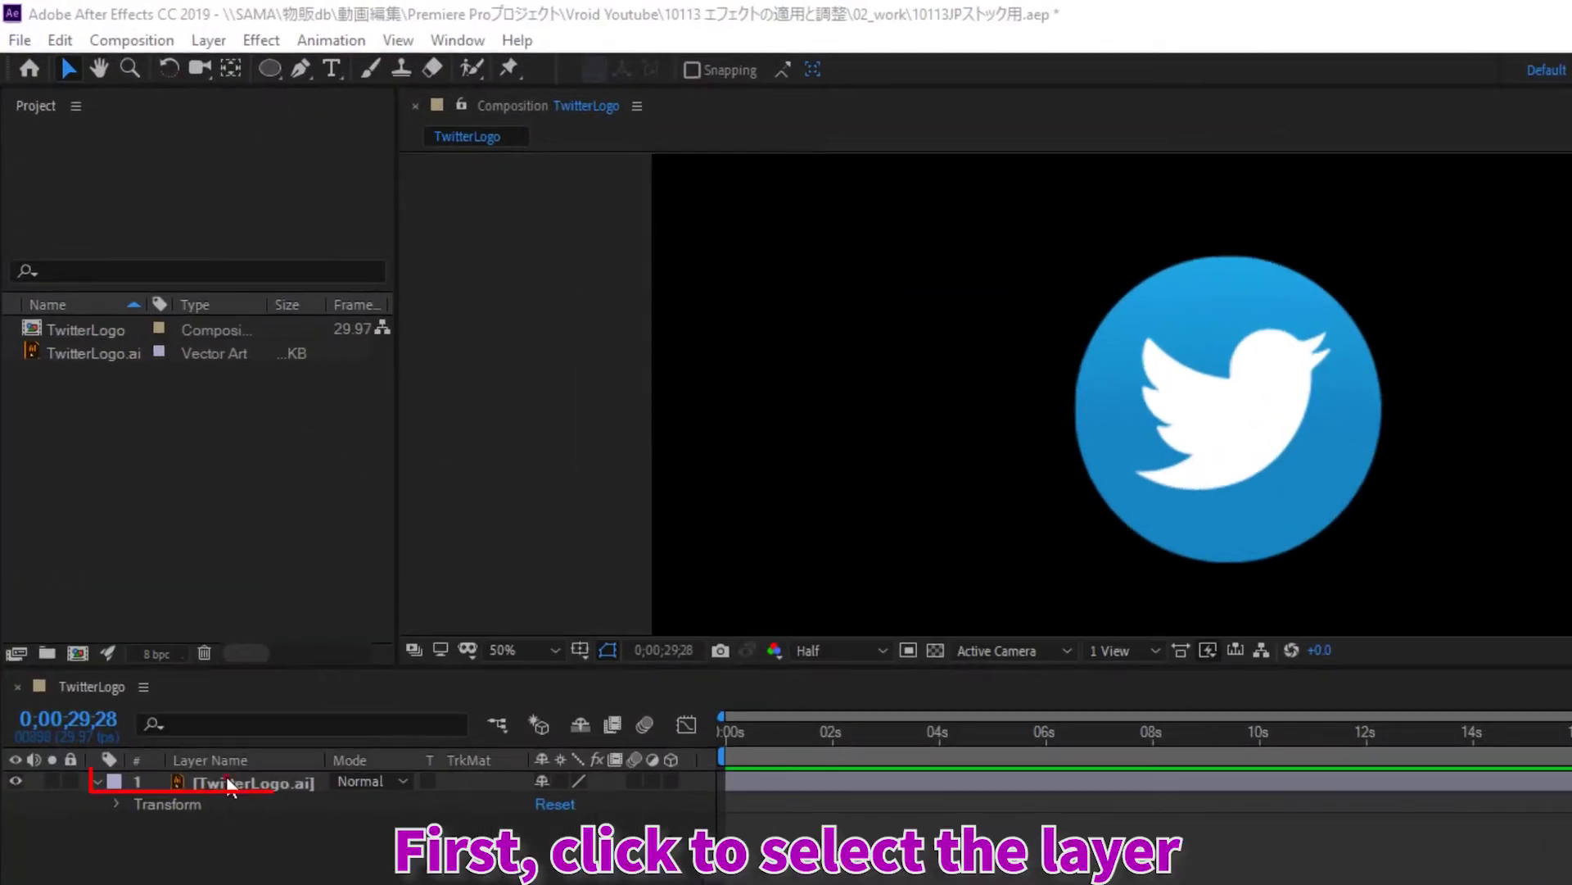
Step: Apply Effect > Transition > CC Glass Wipe to the TwitterLogo.ai layer from the menu bar
left_click(227, 775)
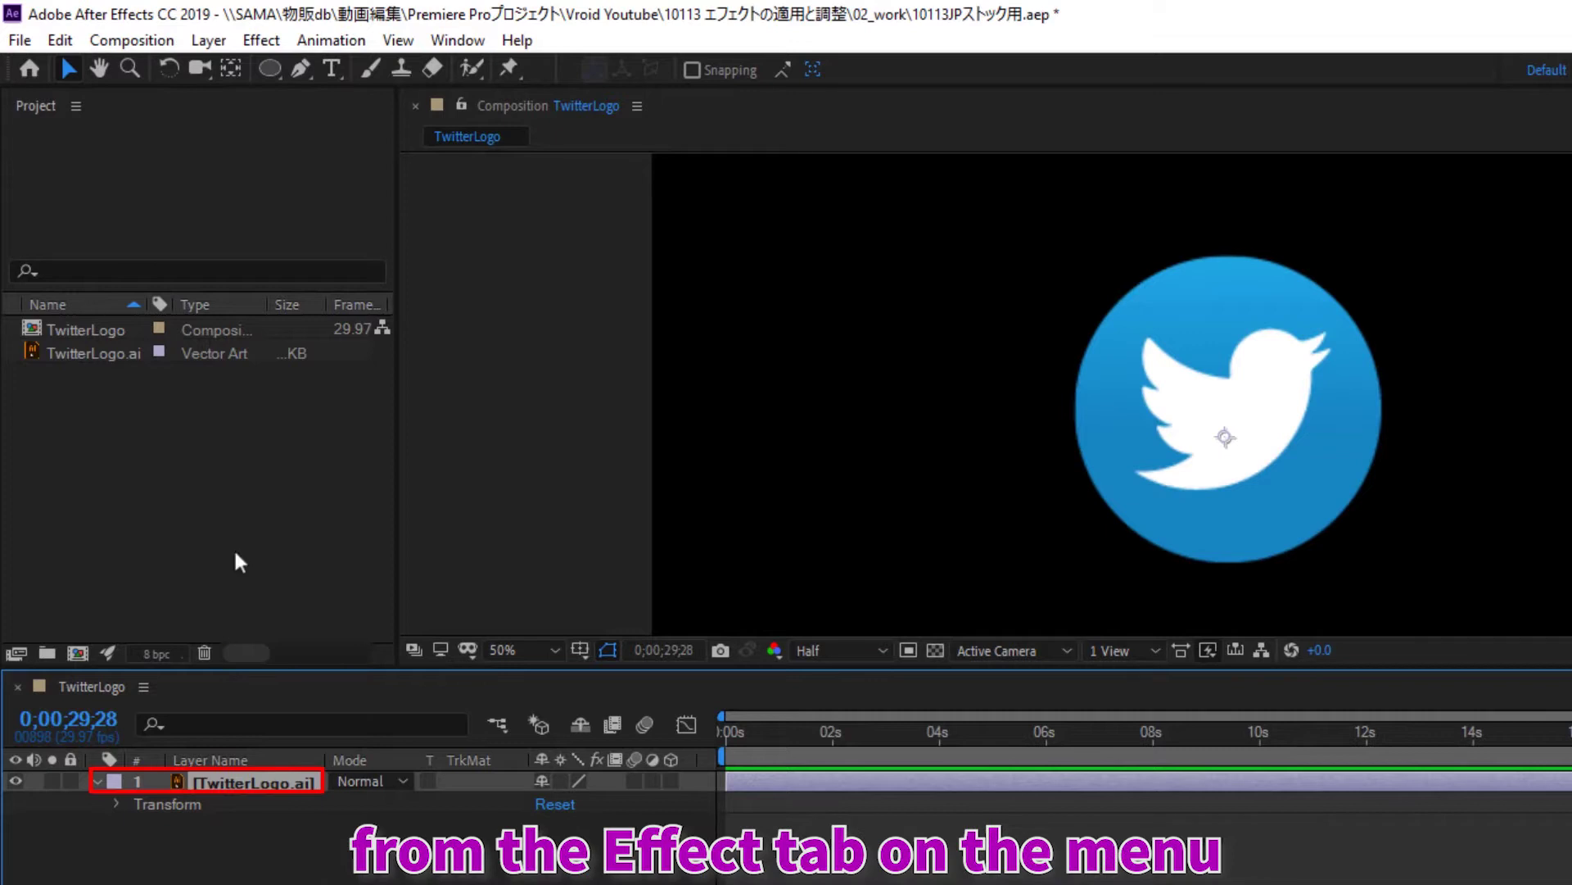
left_click(257, 41)
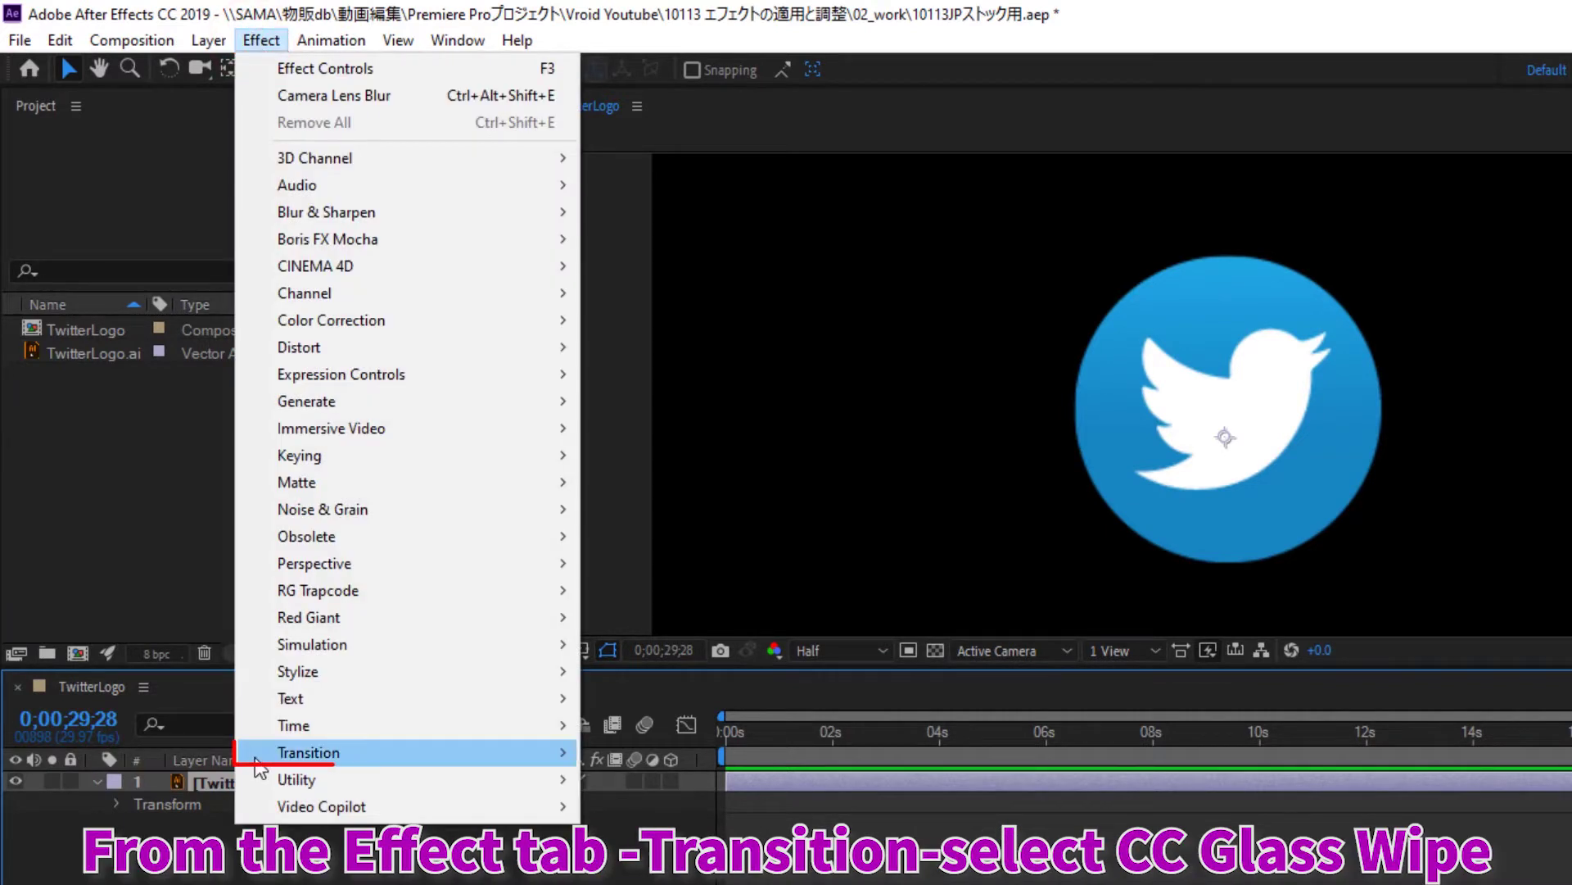
mouse_move(310, 753)
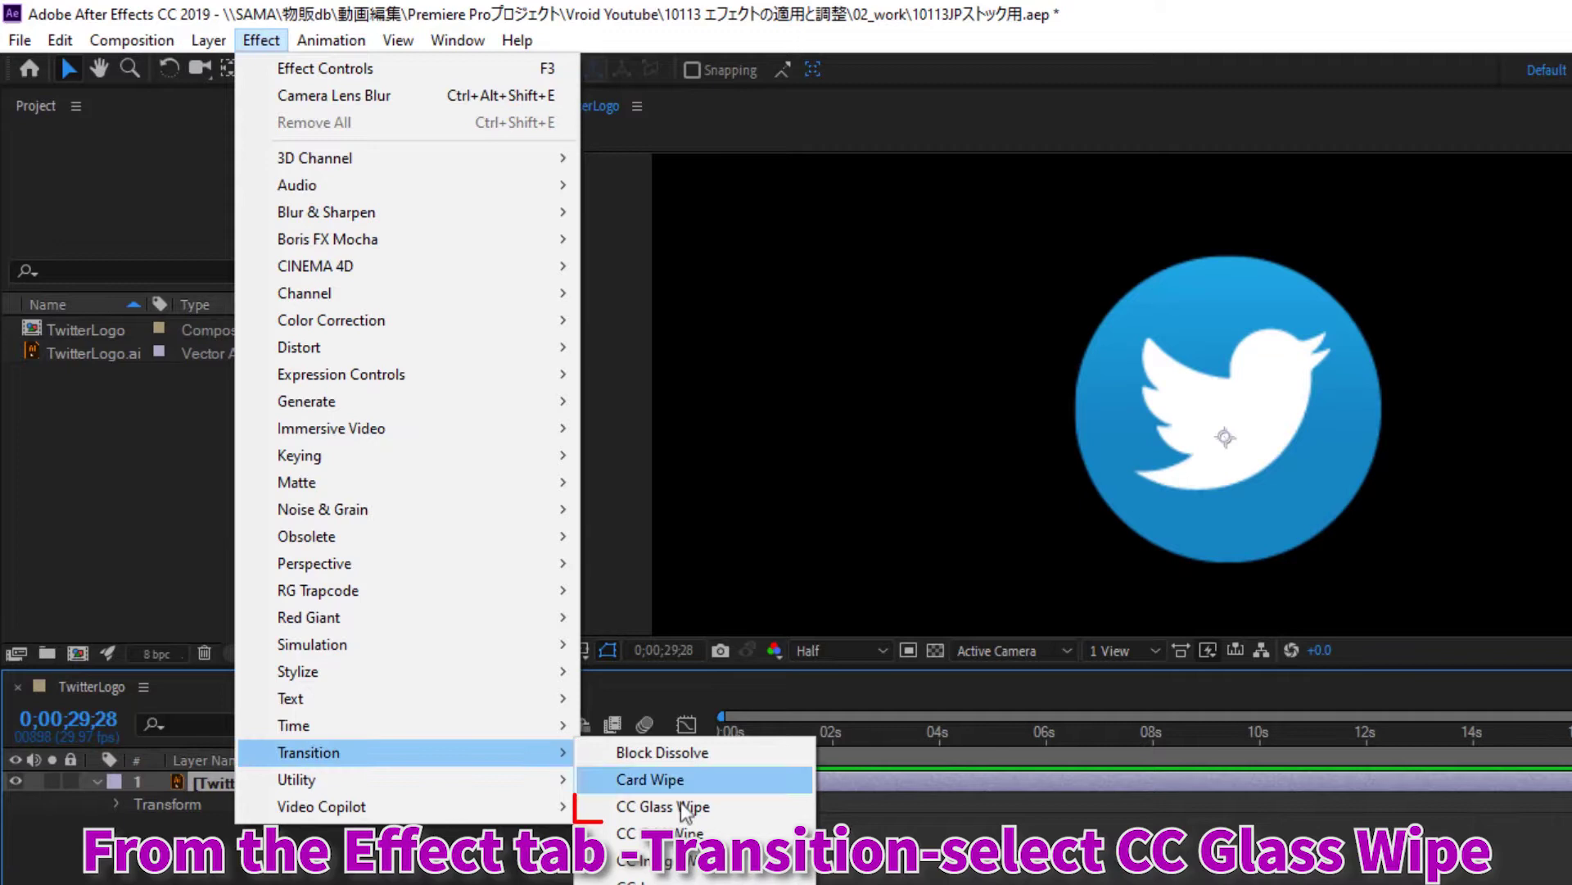
left_click(758, 811)
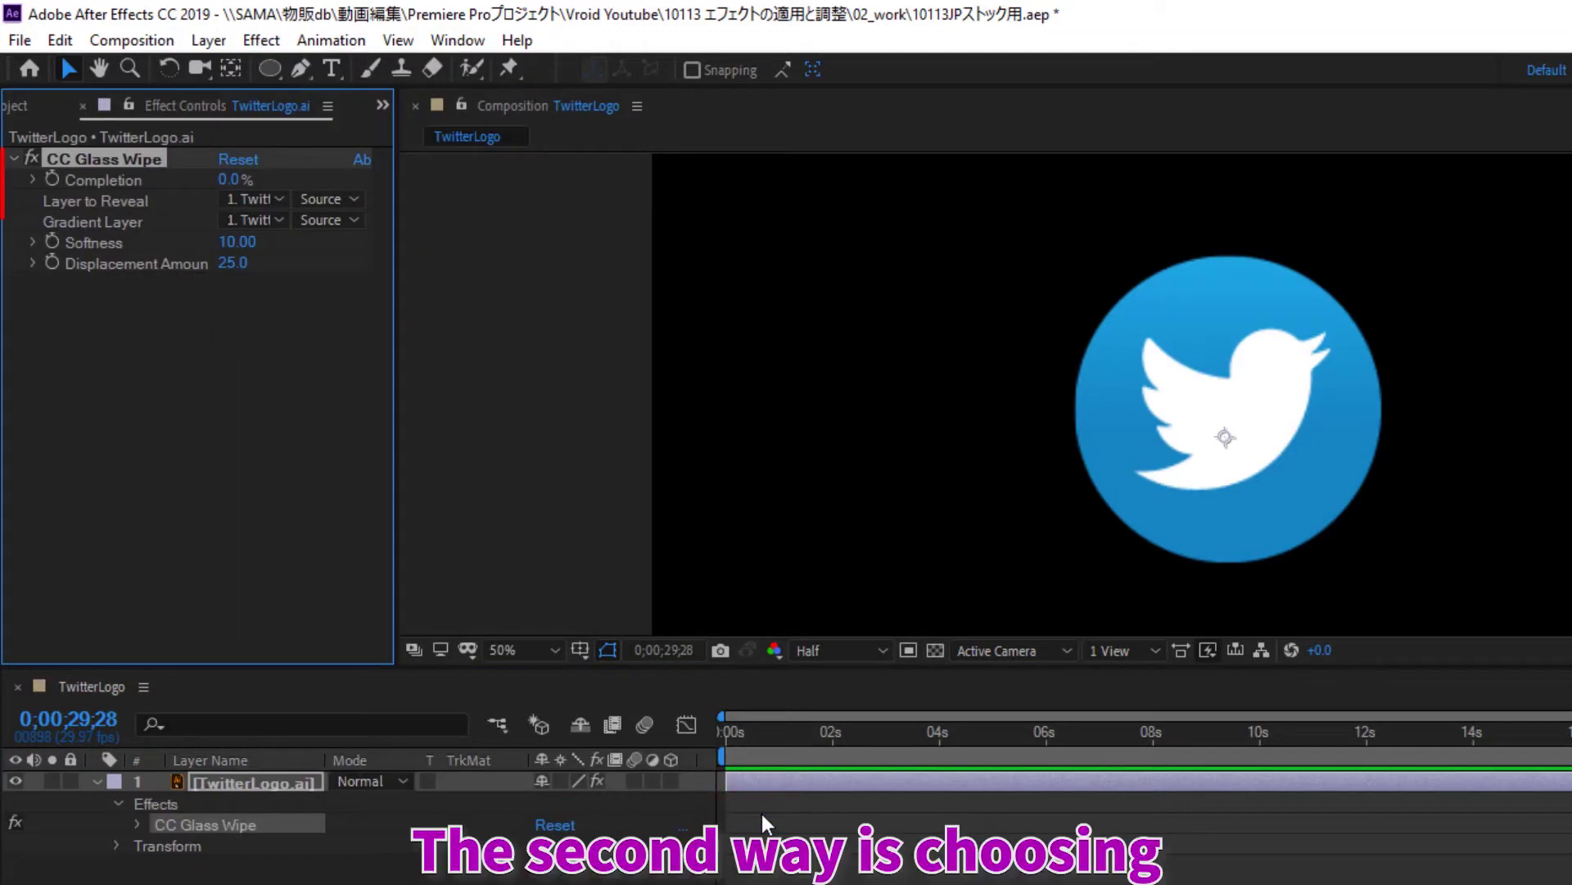
Step: Undo CC Glass Wipe, then show the Effects & Presets panel from the Window menu
key("ctrl+z")
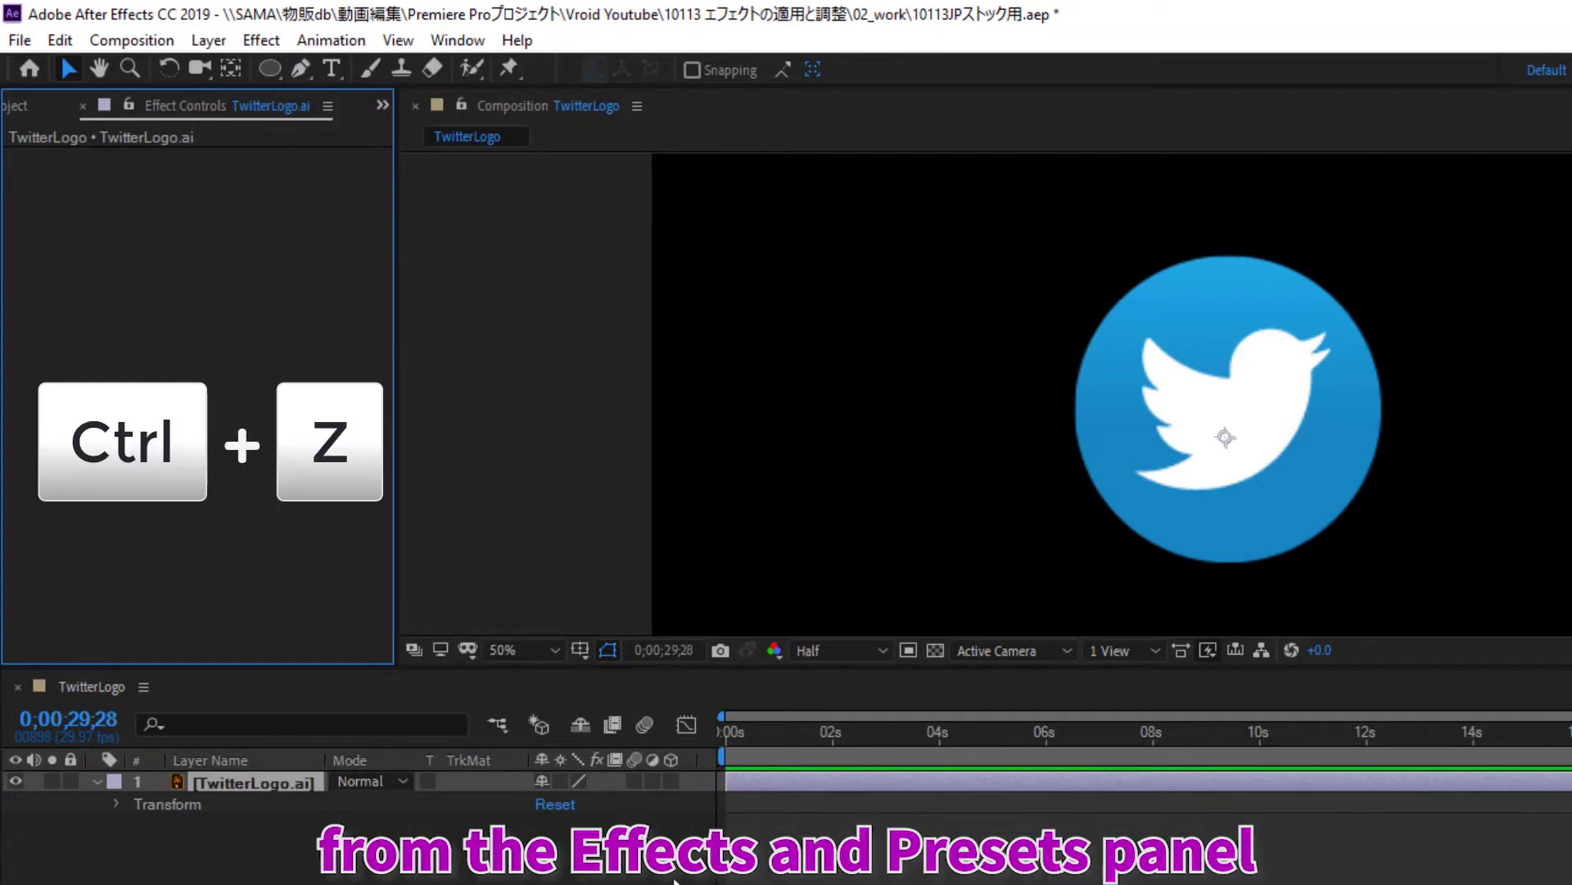
left_click(311, 788)
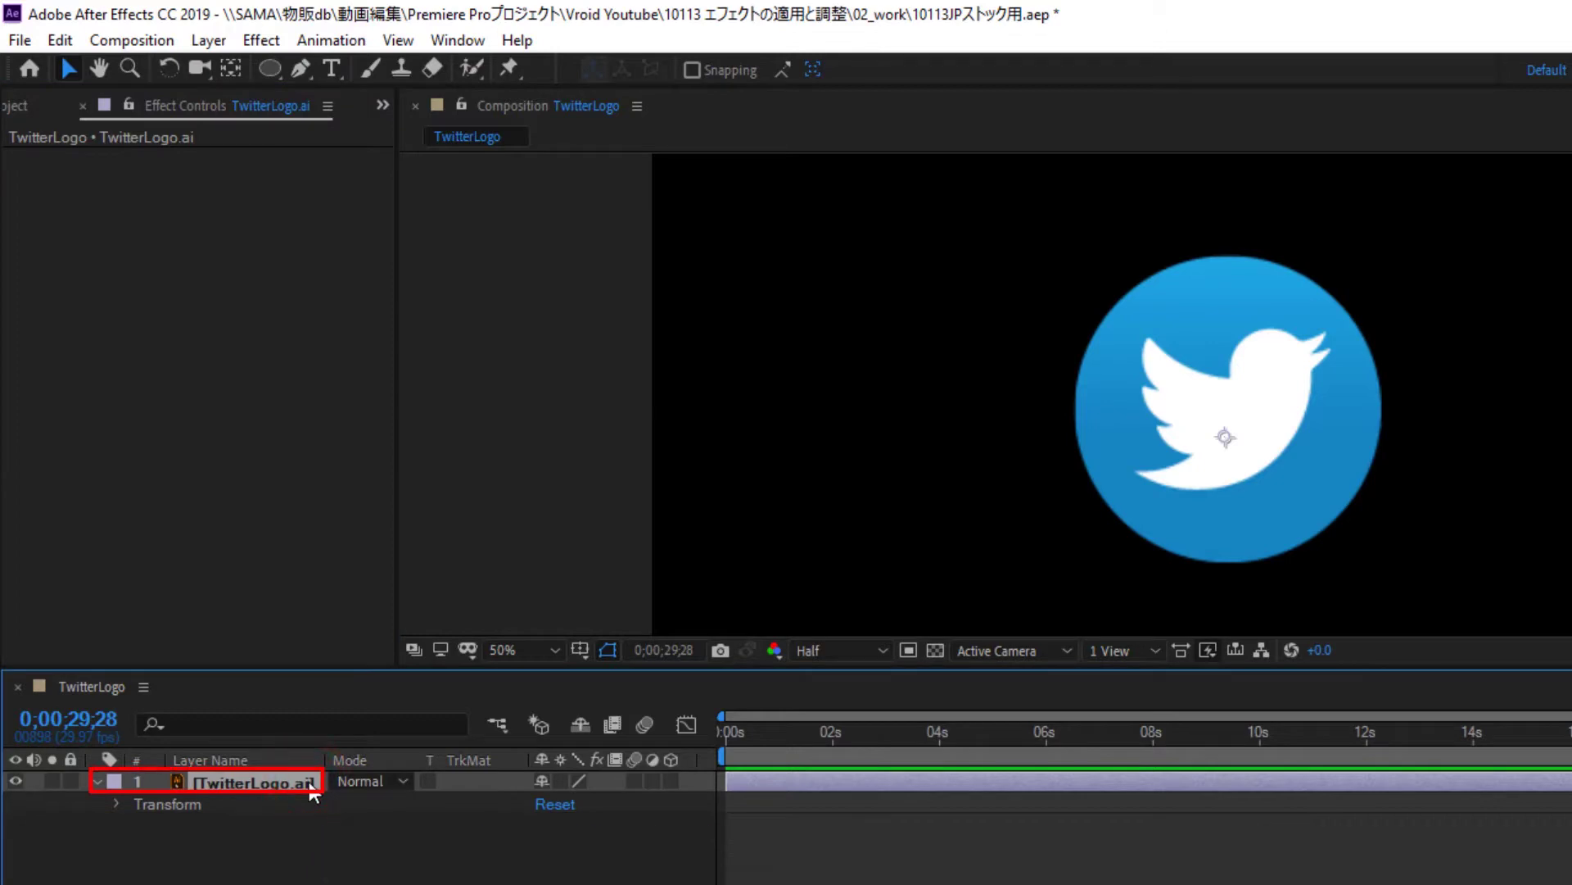
left_click(446, 45)
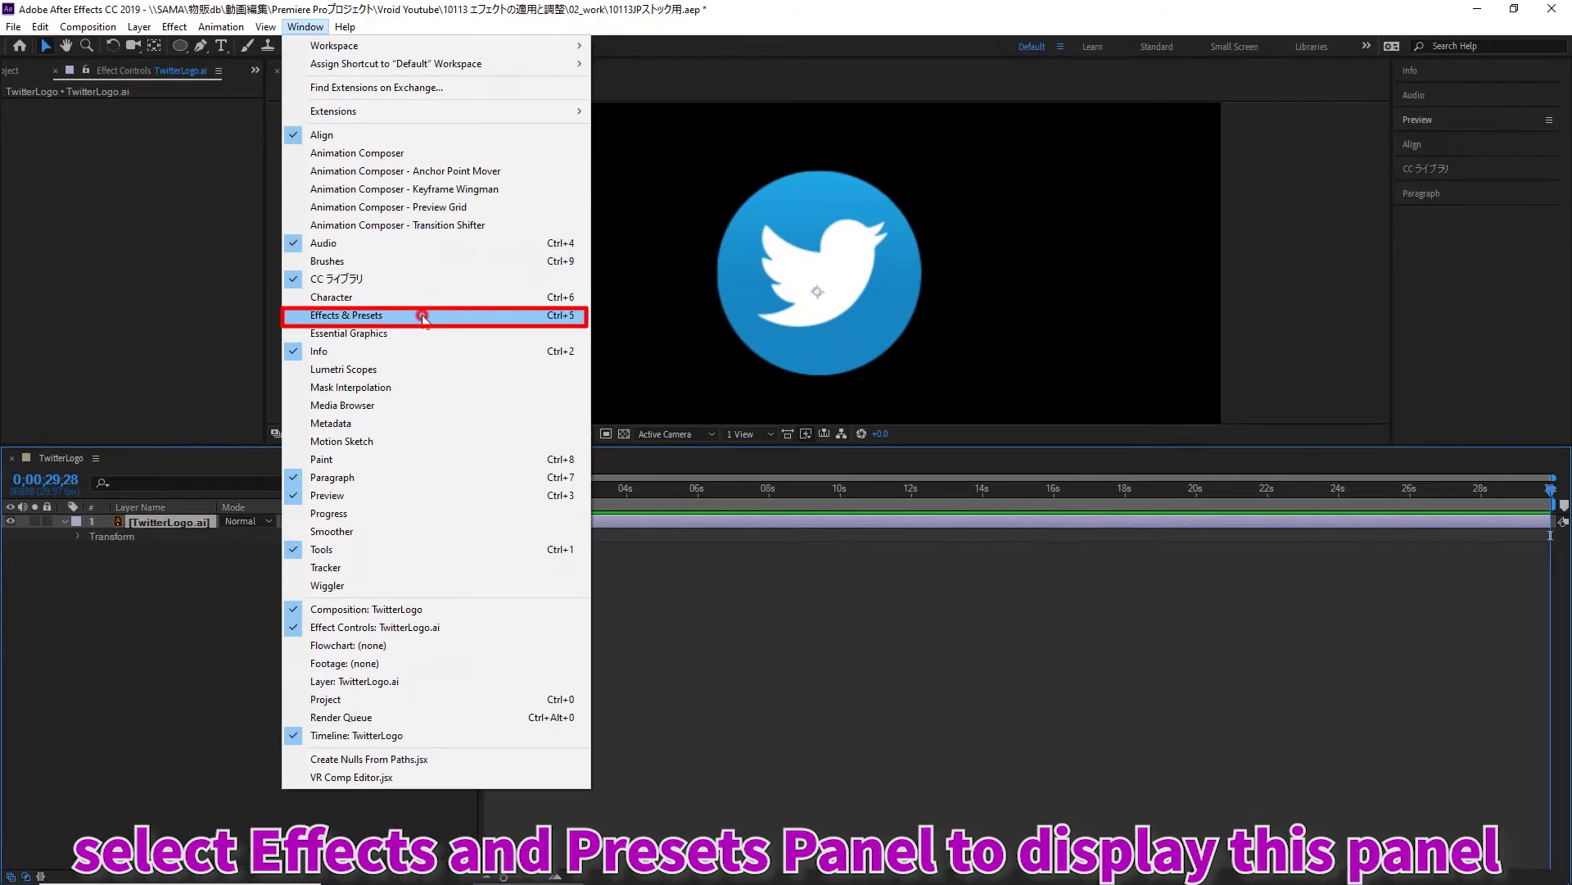
left_click(632, 473)
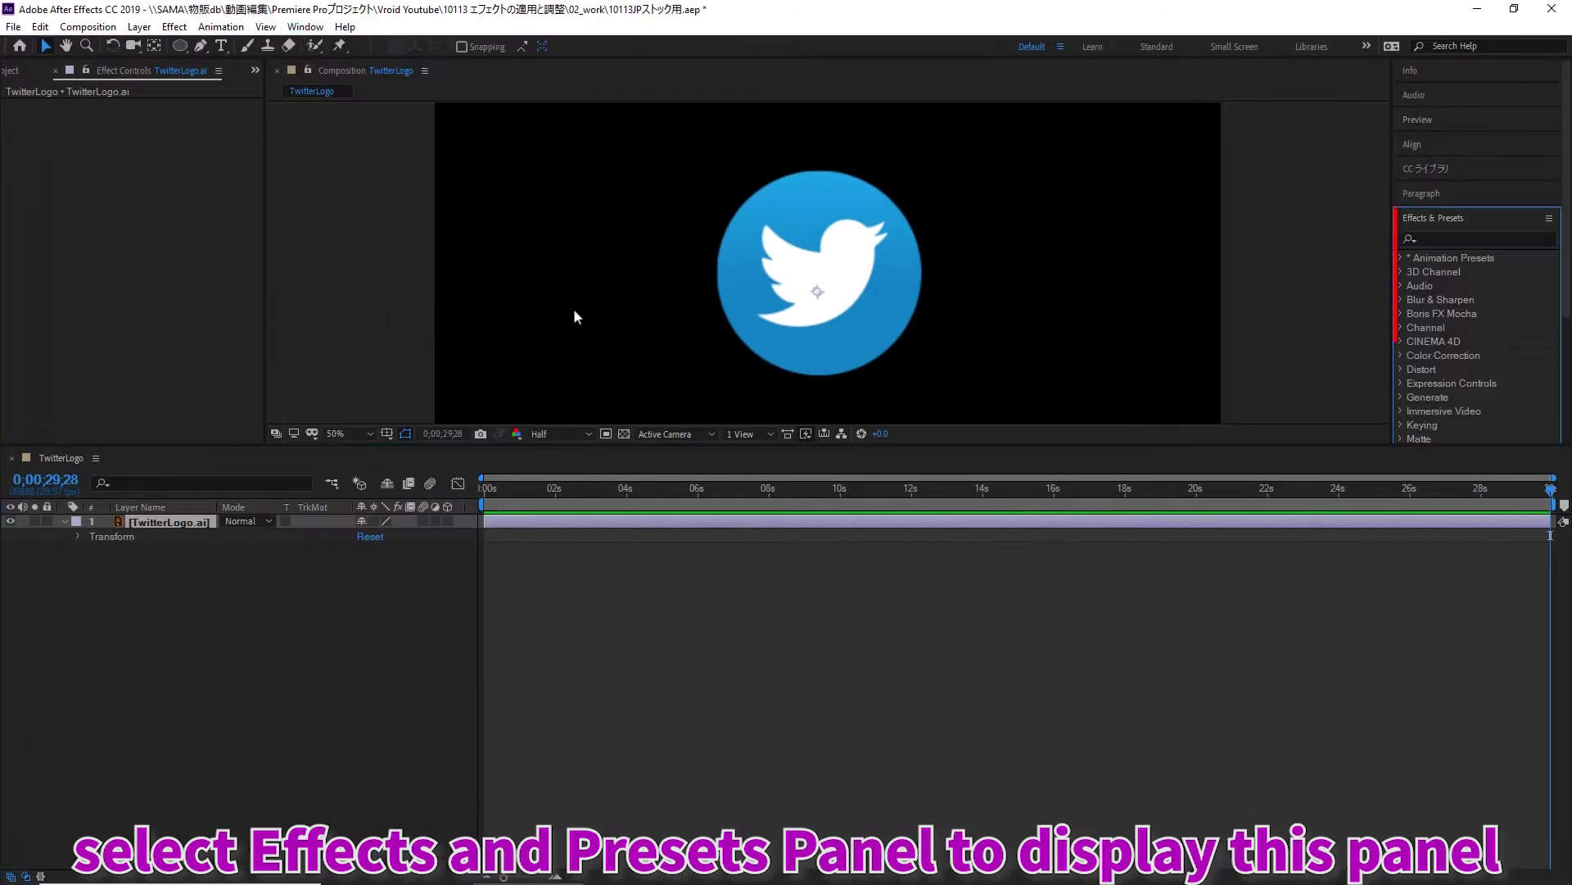
Step: Drag CC Glass Wipe from the Transition category onto the TwitterLogo.ai layer, then undo it
scroll(1520, 277, "down", 3)
scroll(1520, 279, "down", 2)
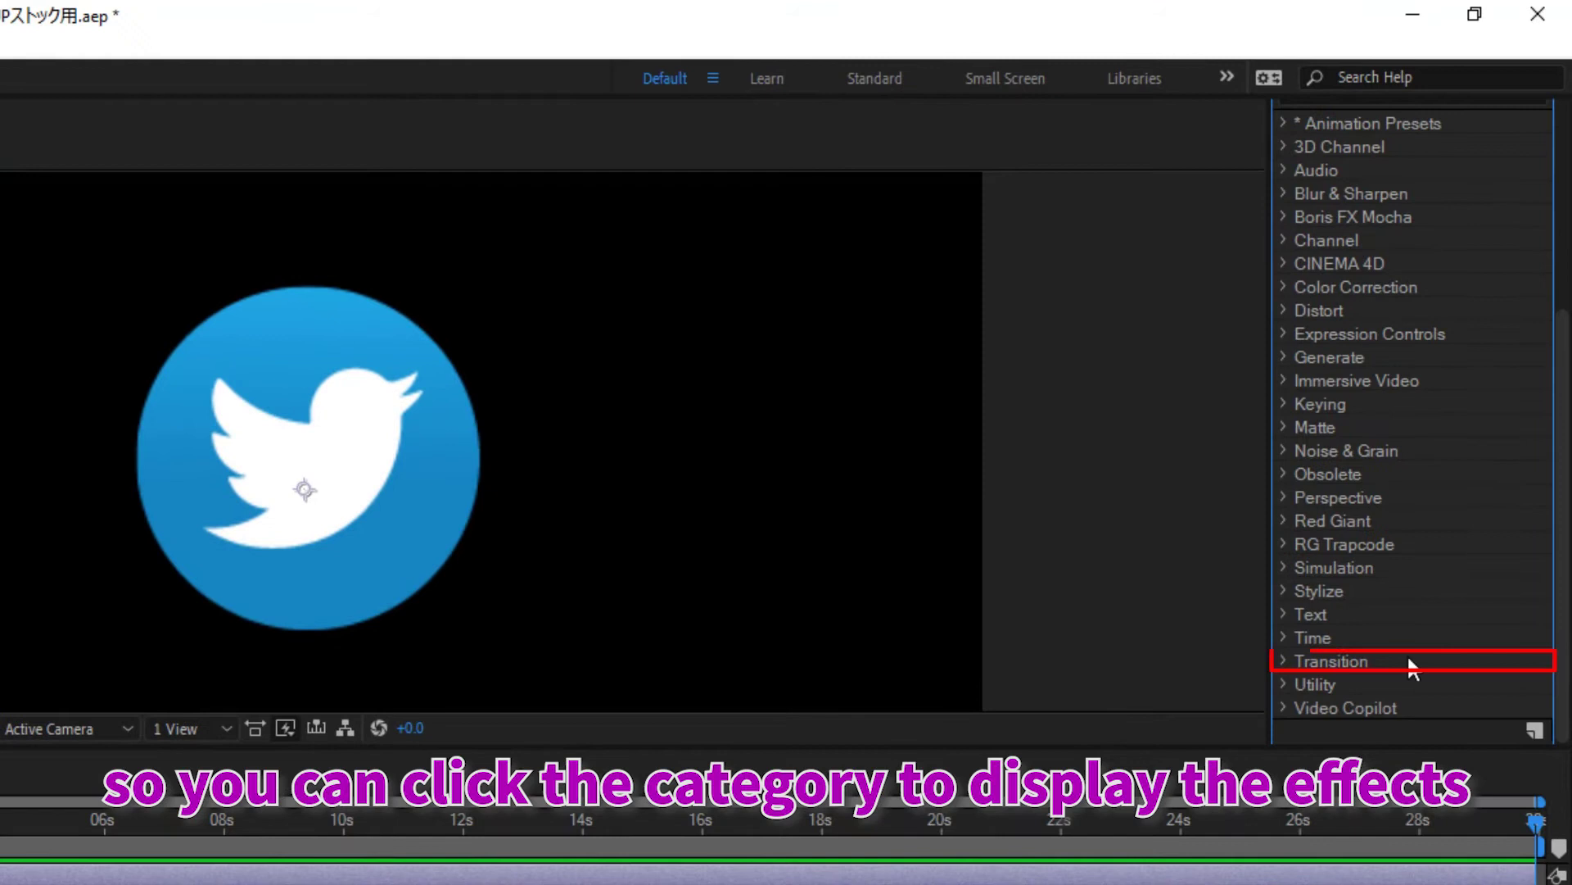
left_click(1407, 656)
left_click(1284, 658)
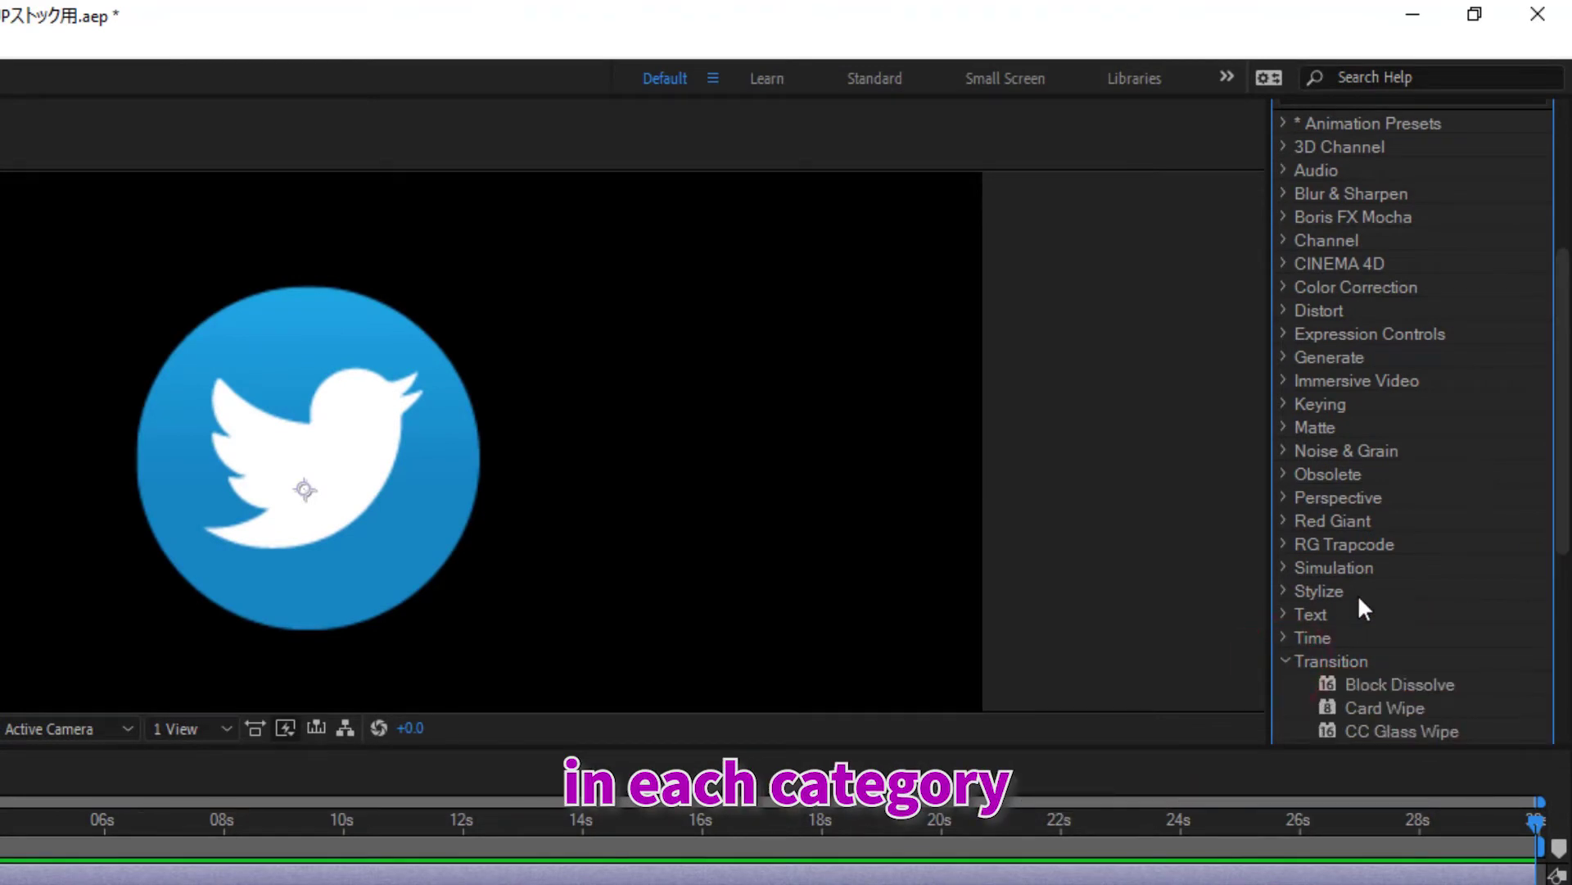
scroll(1358, 593, "down", 1)
left_click(1488, 332)
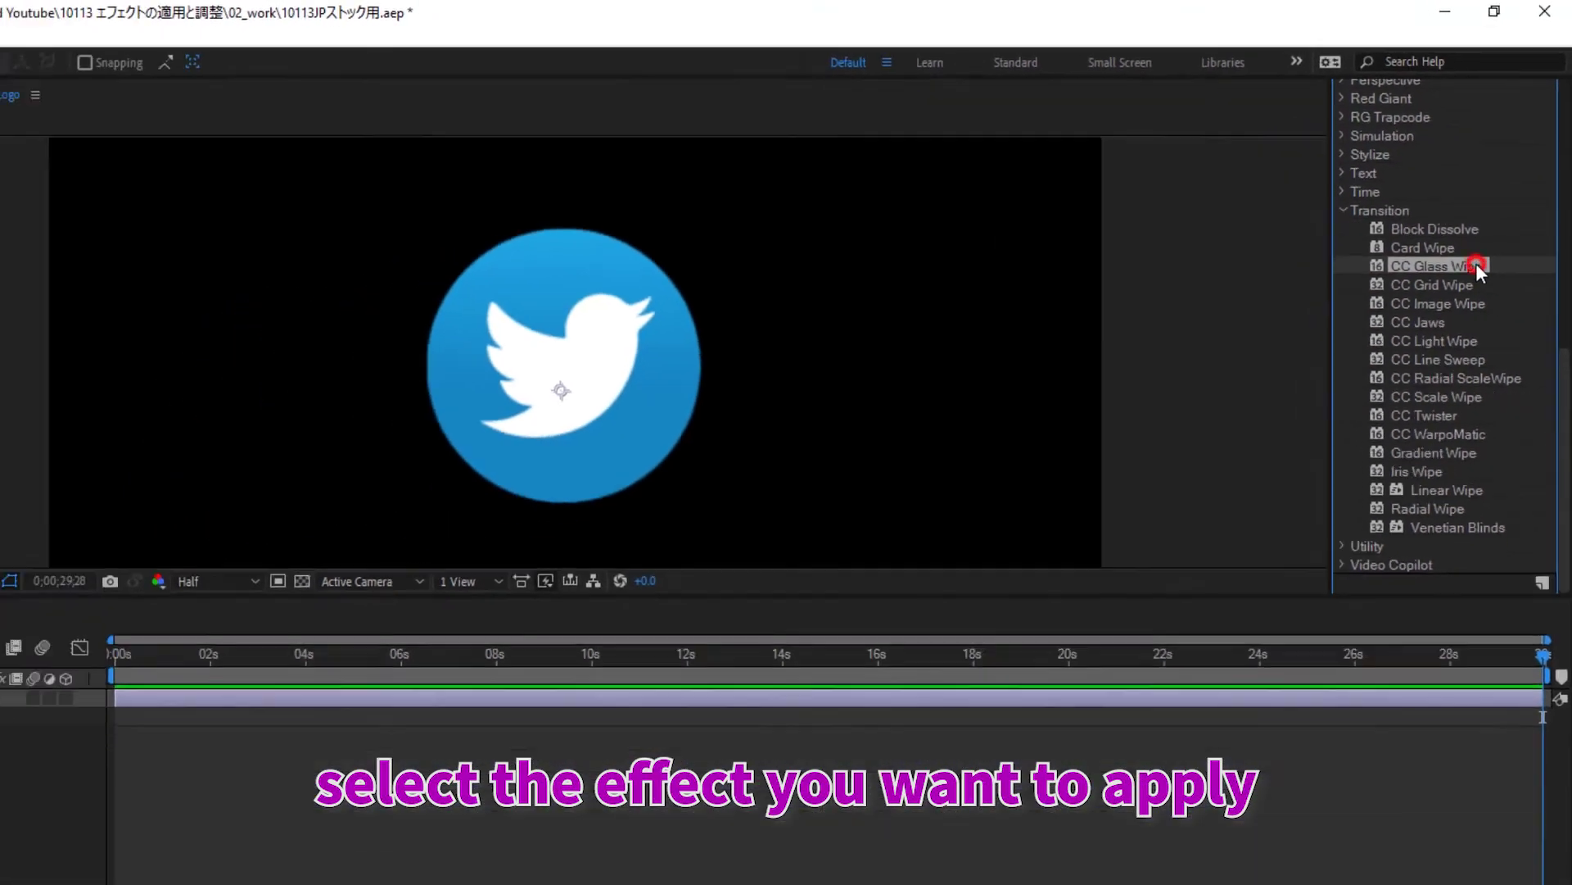
left_click_drag(1458, 336, 178, 521)
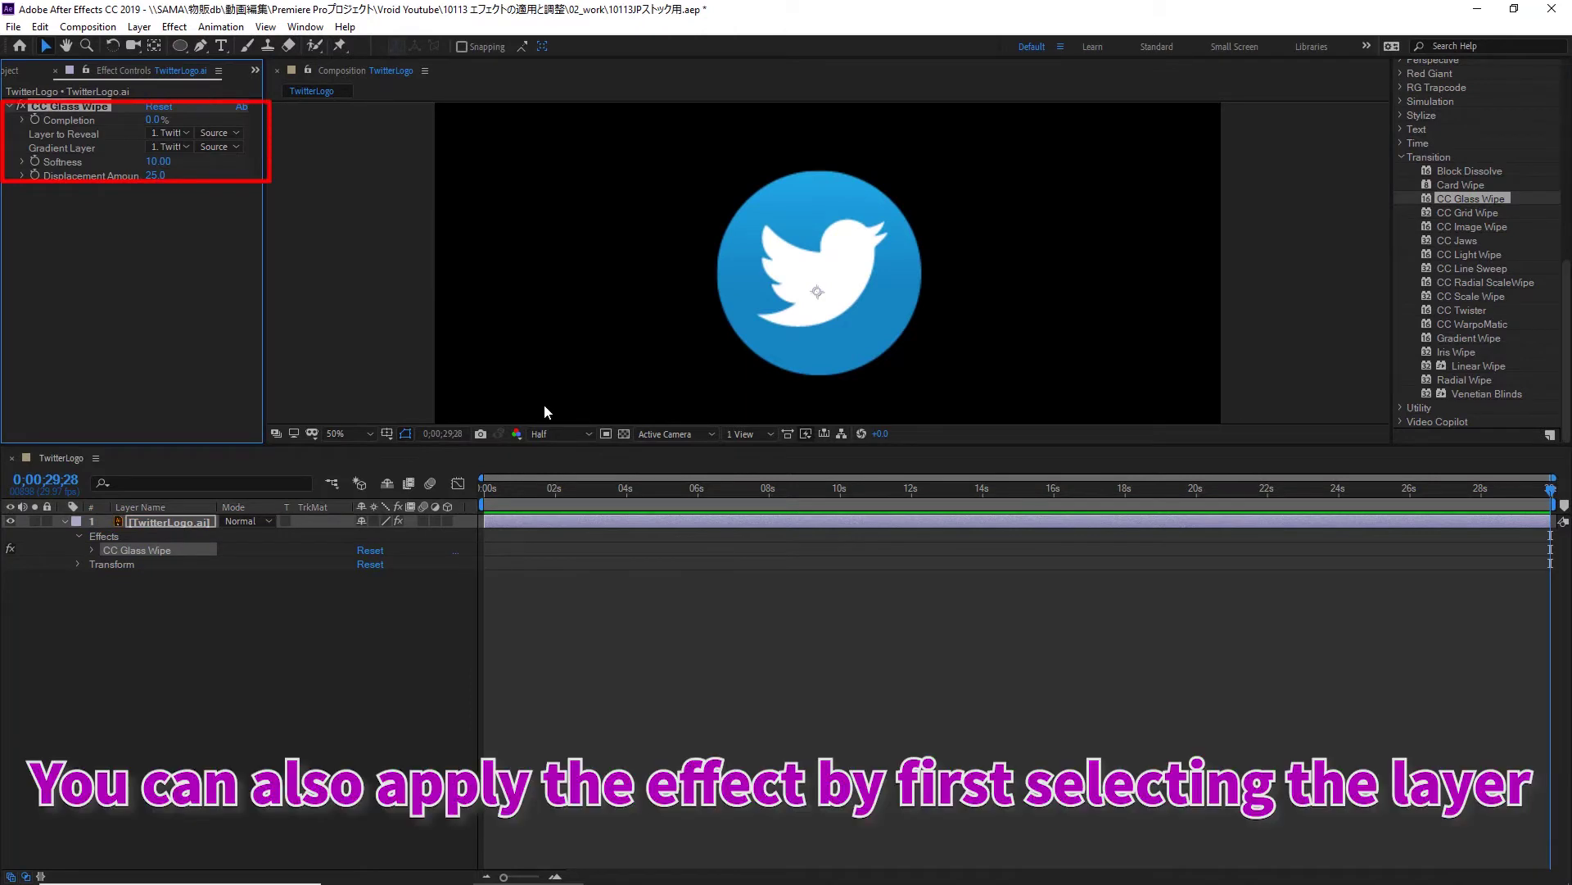
key("ctrl+z")
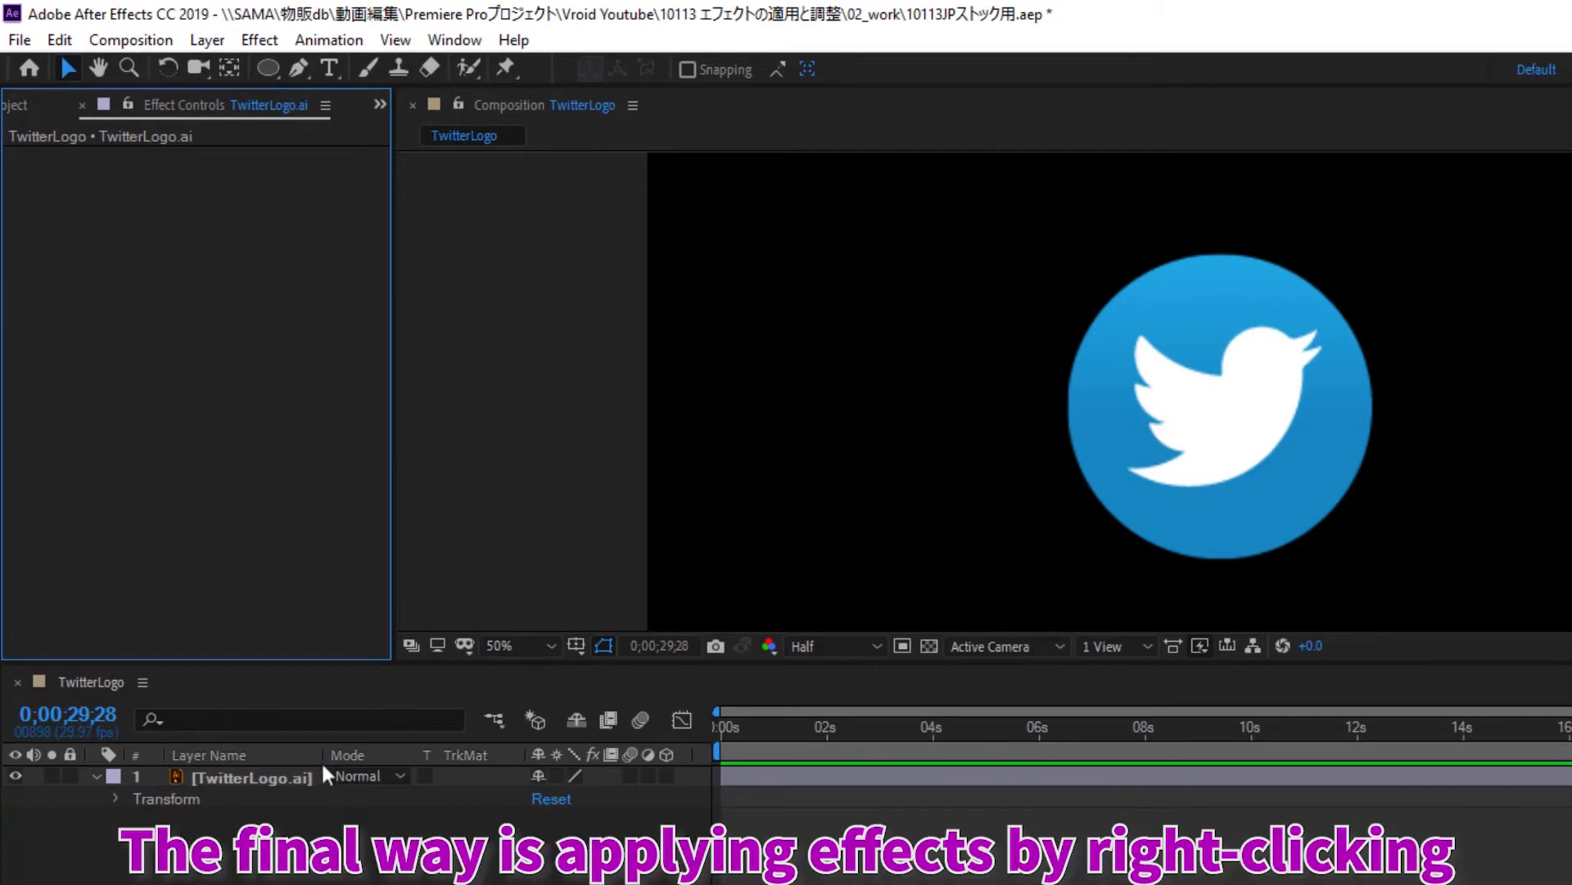
Step: Apply CC Glass Wipe to TwitterLogo.ai through the layer's right-click Effect > Transition menu
left_click(280, 778)
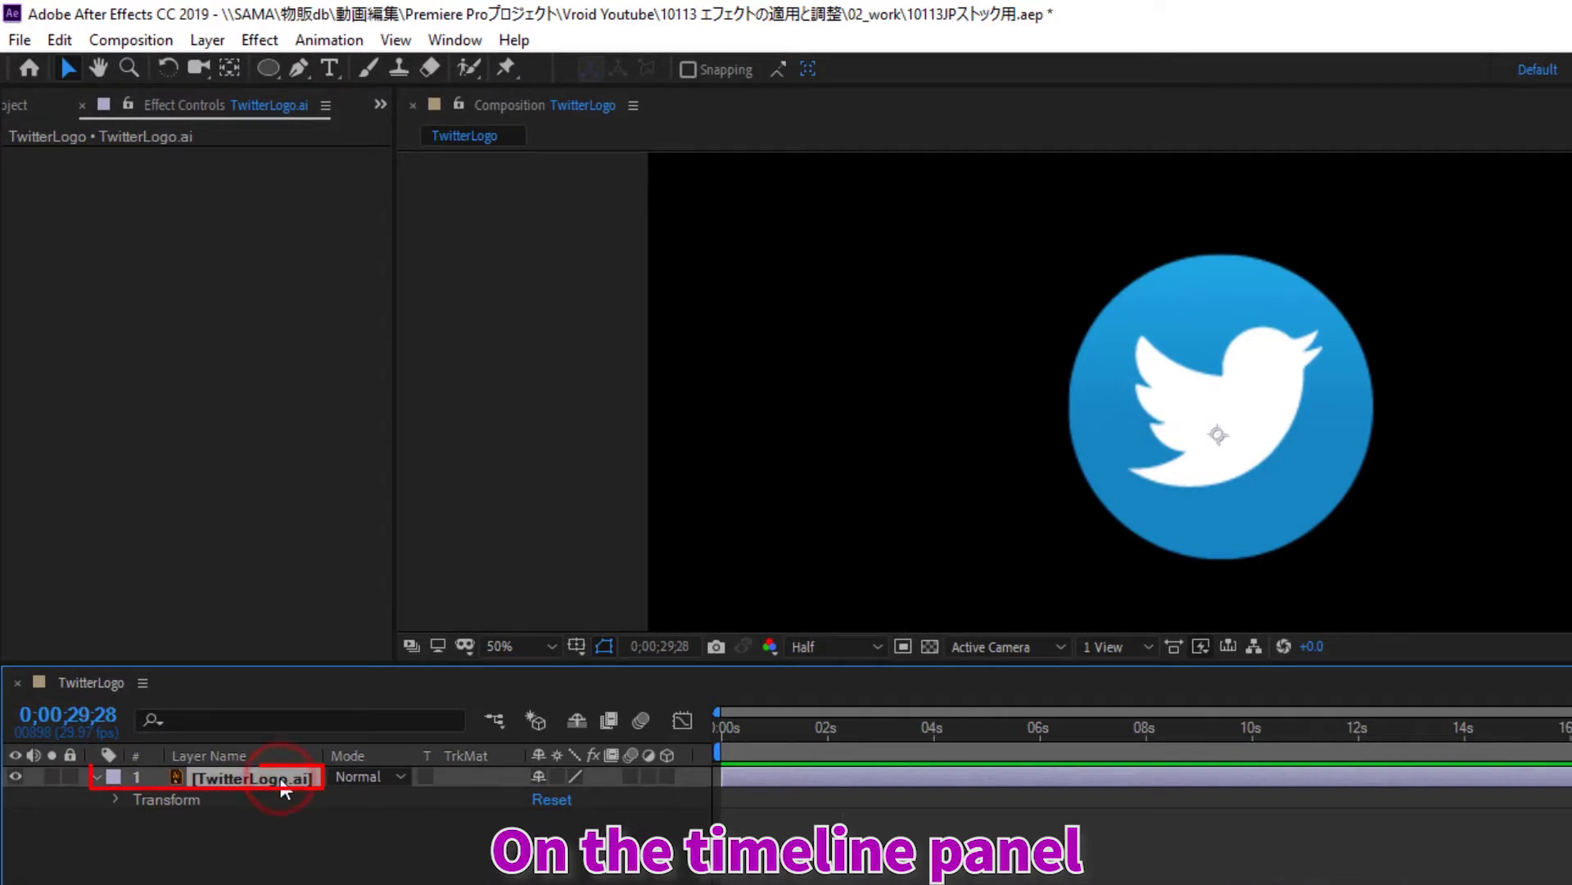
right_click(280, 778)
mouse_move(483, 465)
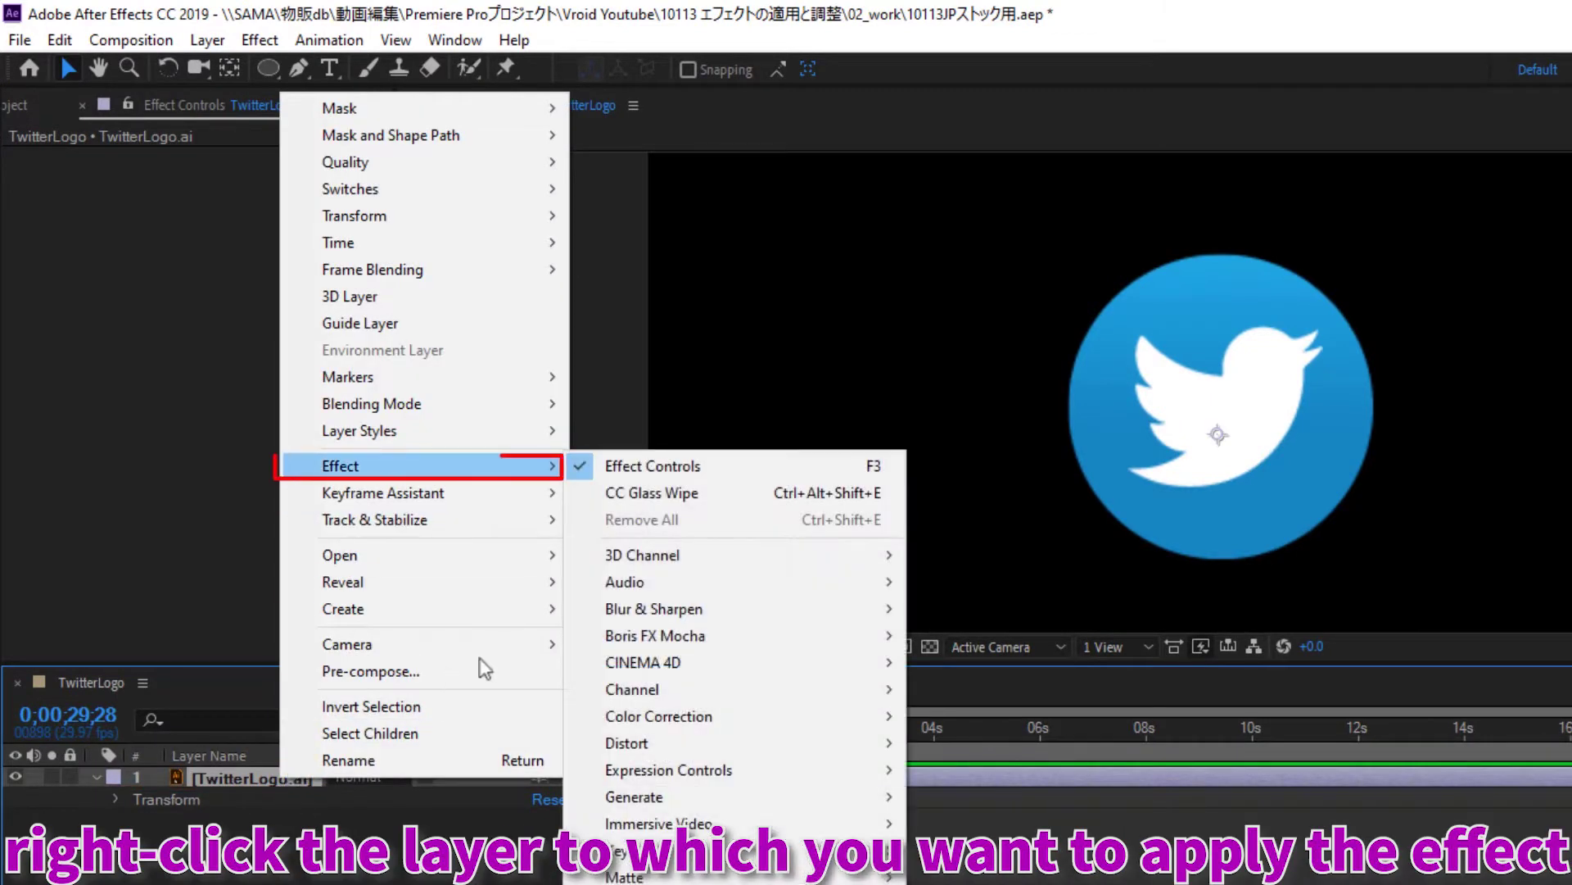
left_click(738, 499)
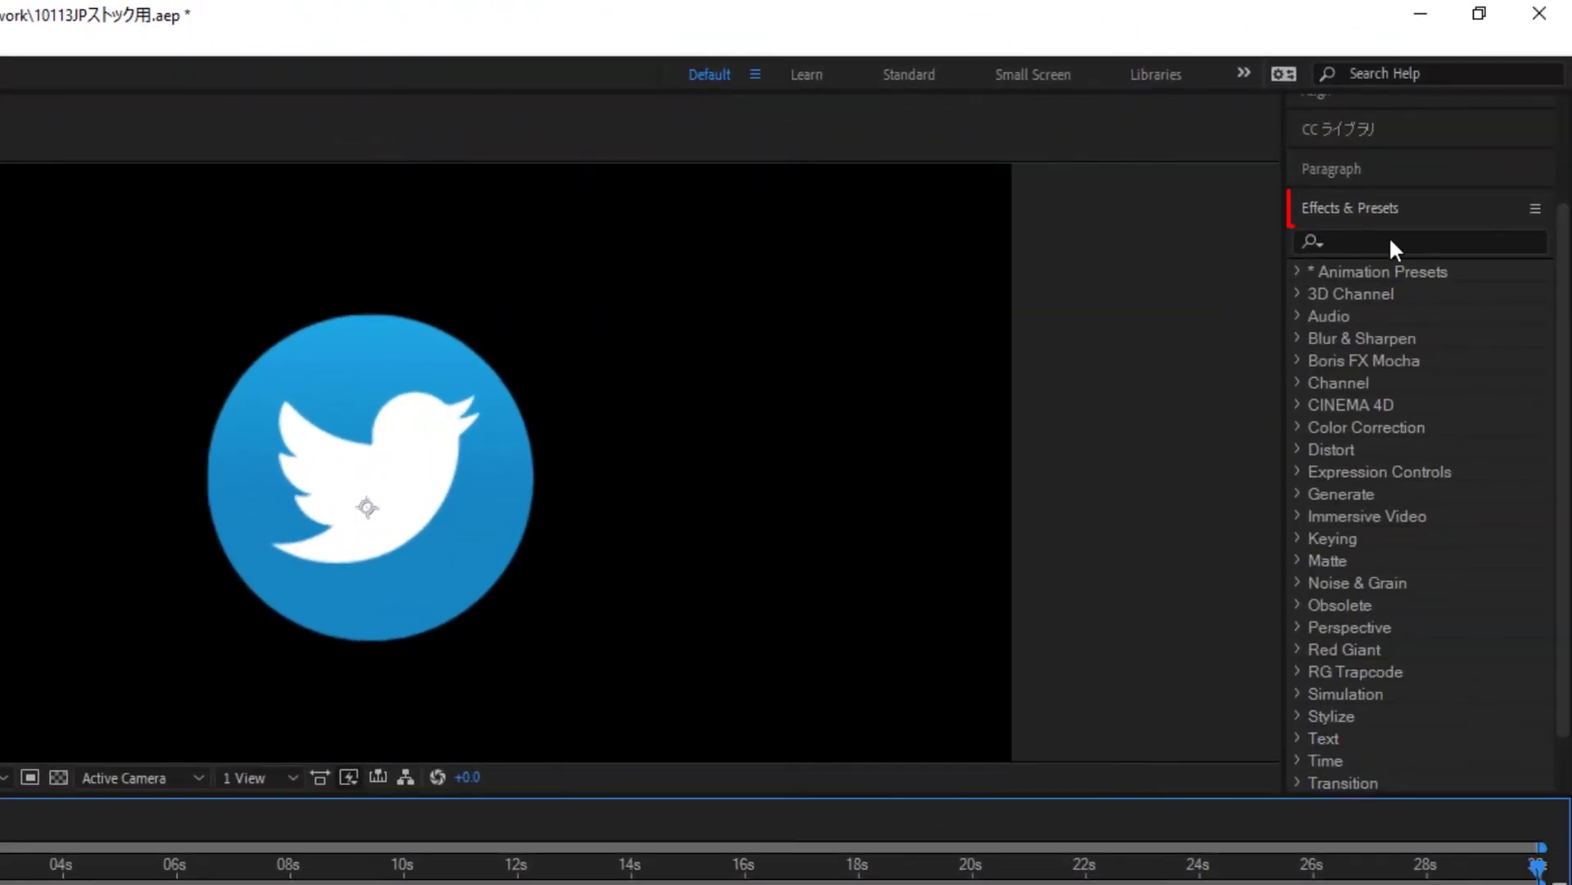
Step: Drag Camera Lens Blur from Blur & Sharpen onto the TwitterLogo.ai layer, giving Blur Radius 5.0
left_click(1396, 340)
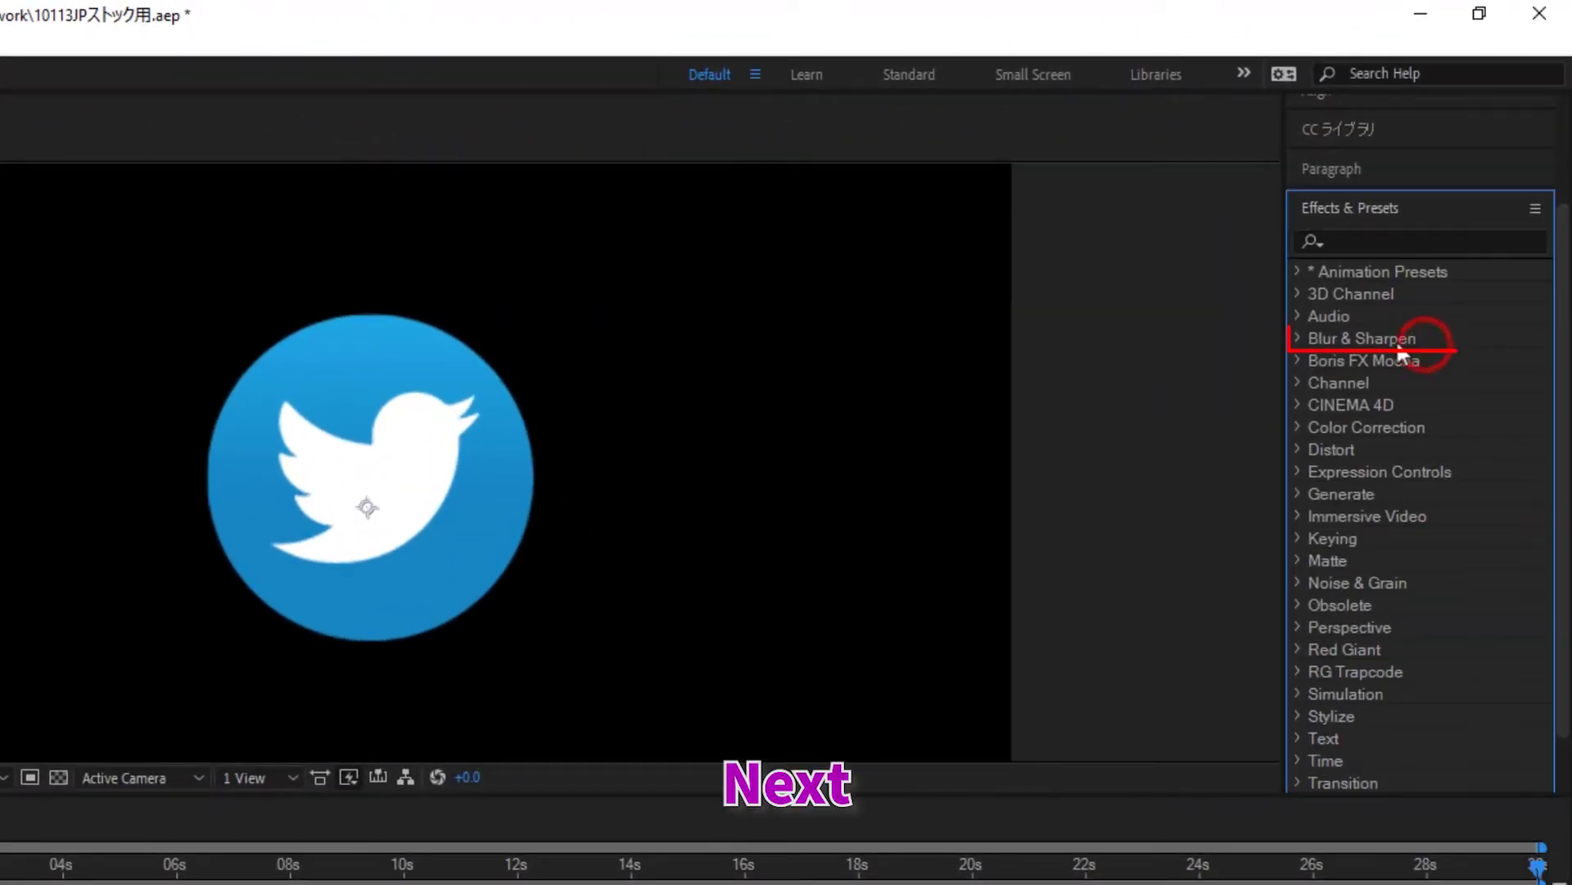
left_click(1298, 338)
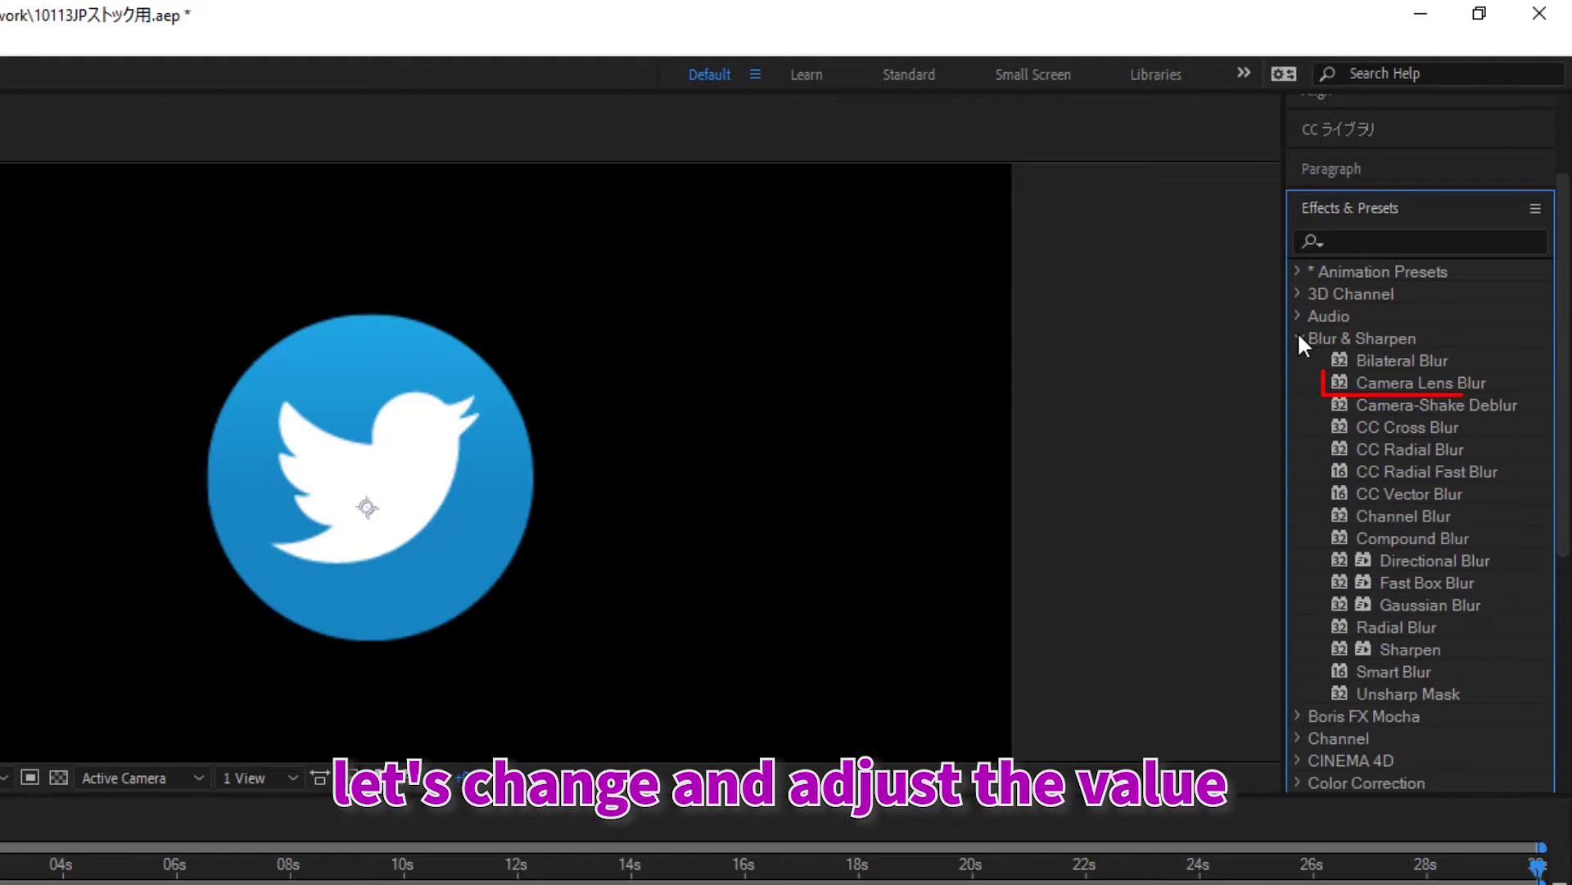
left_click(1515, 382)
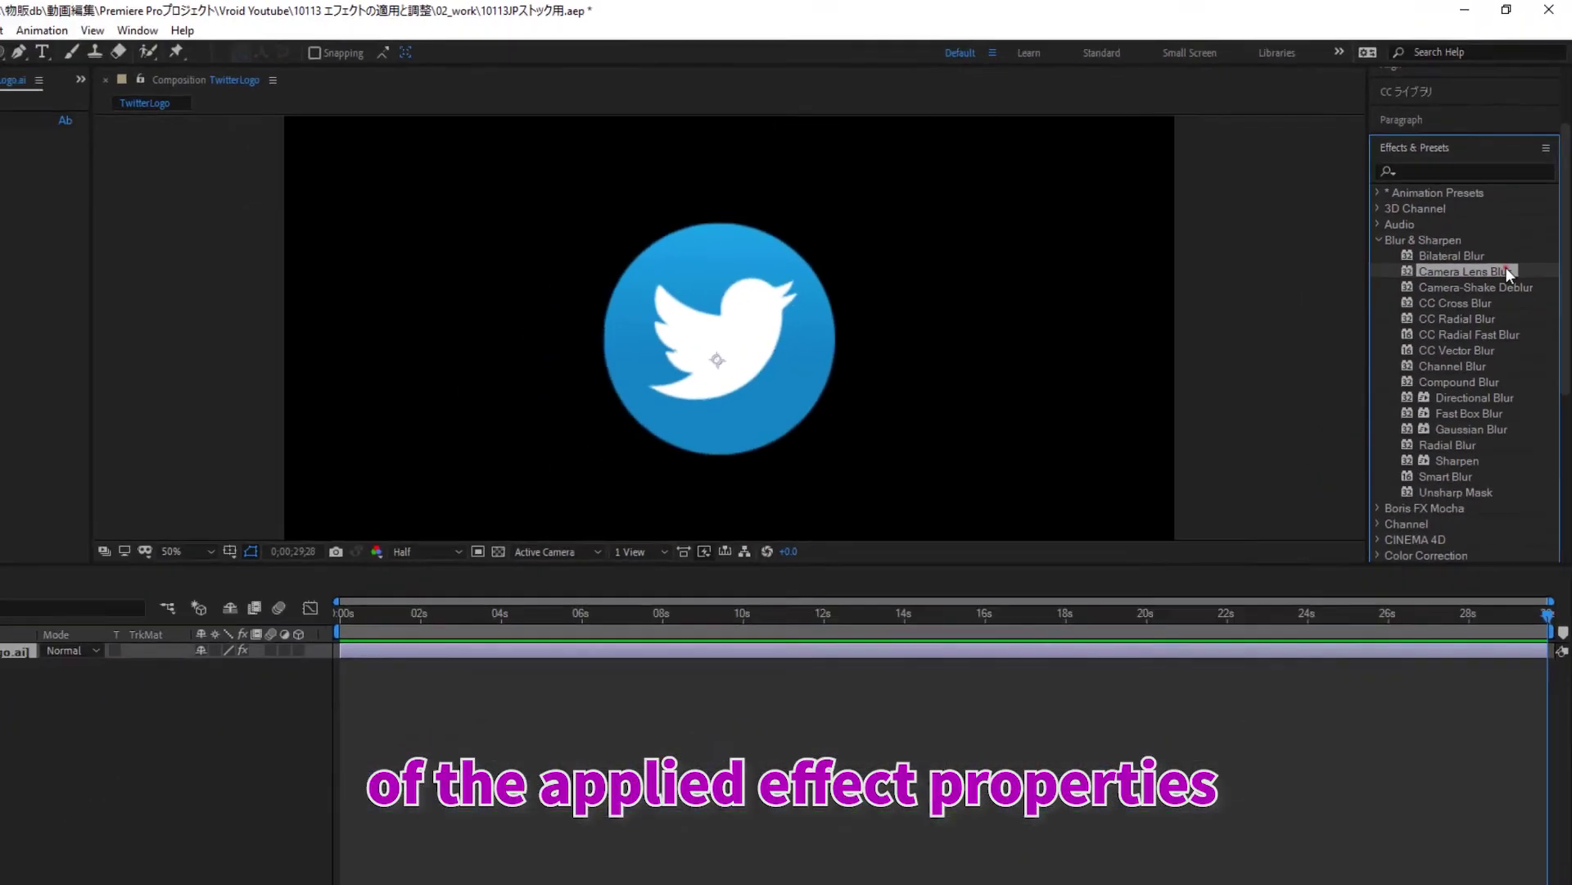
left_click_drag(1515, 381, 936, 490)
left_click_drag(1173, 305, 194, 570)
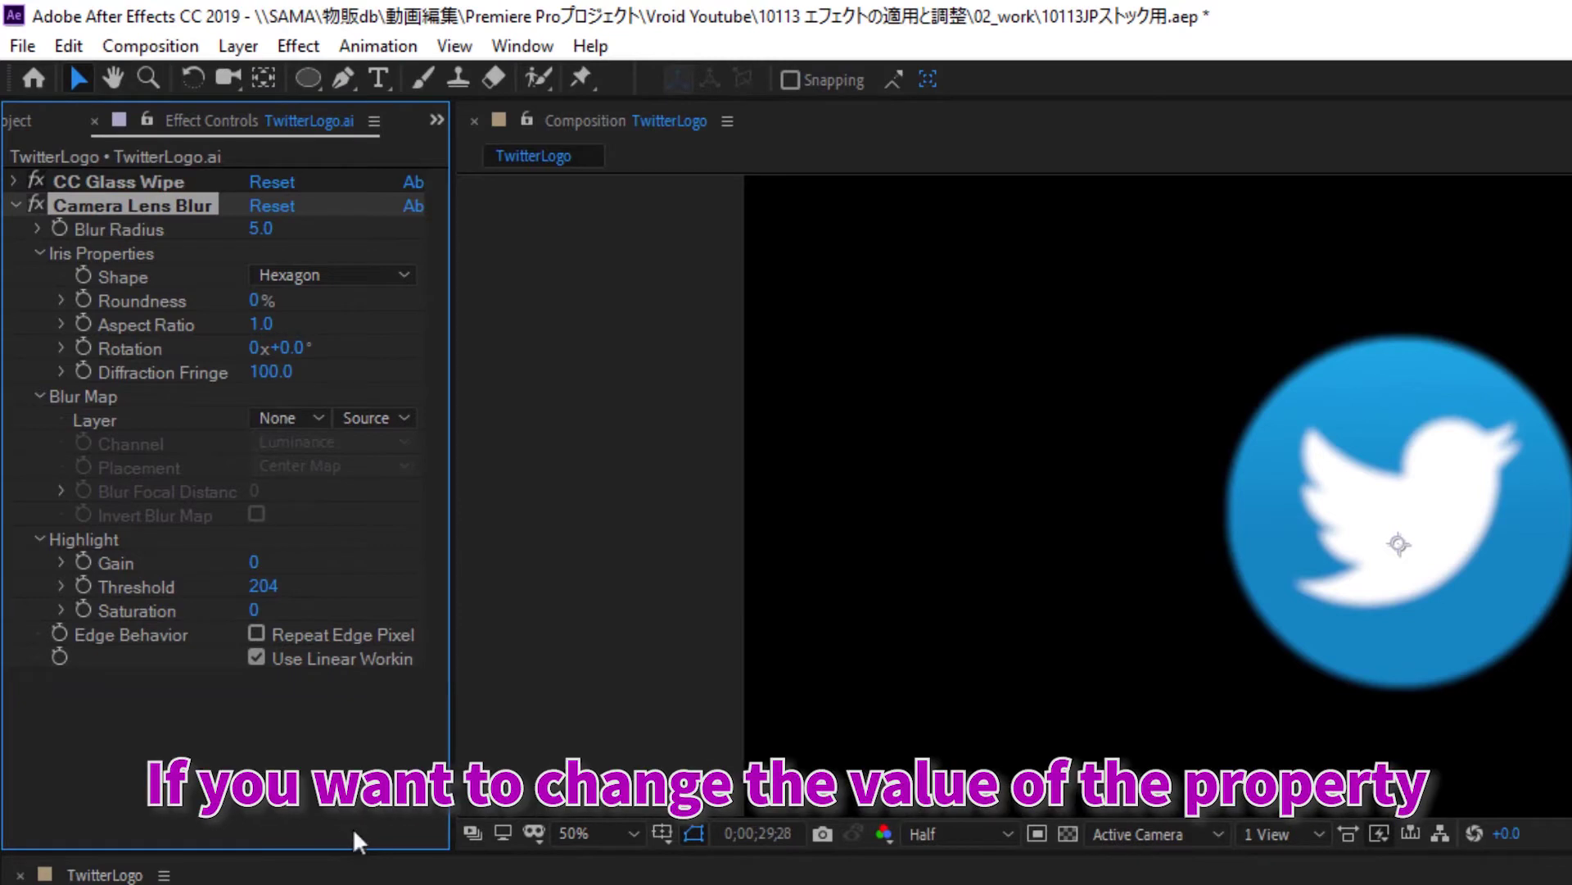
Step: Set the Camera Lens Blur iris to 46% Roundness, 0x+271.0° Rotation and Triangle shape
left_click(60, 301)
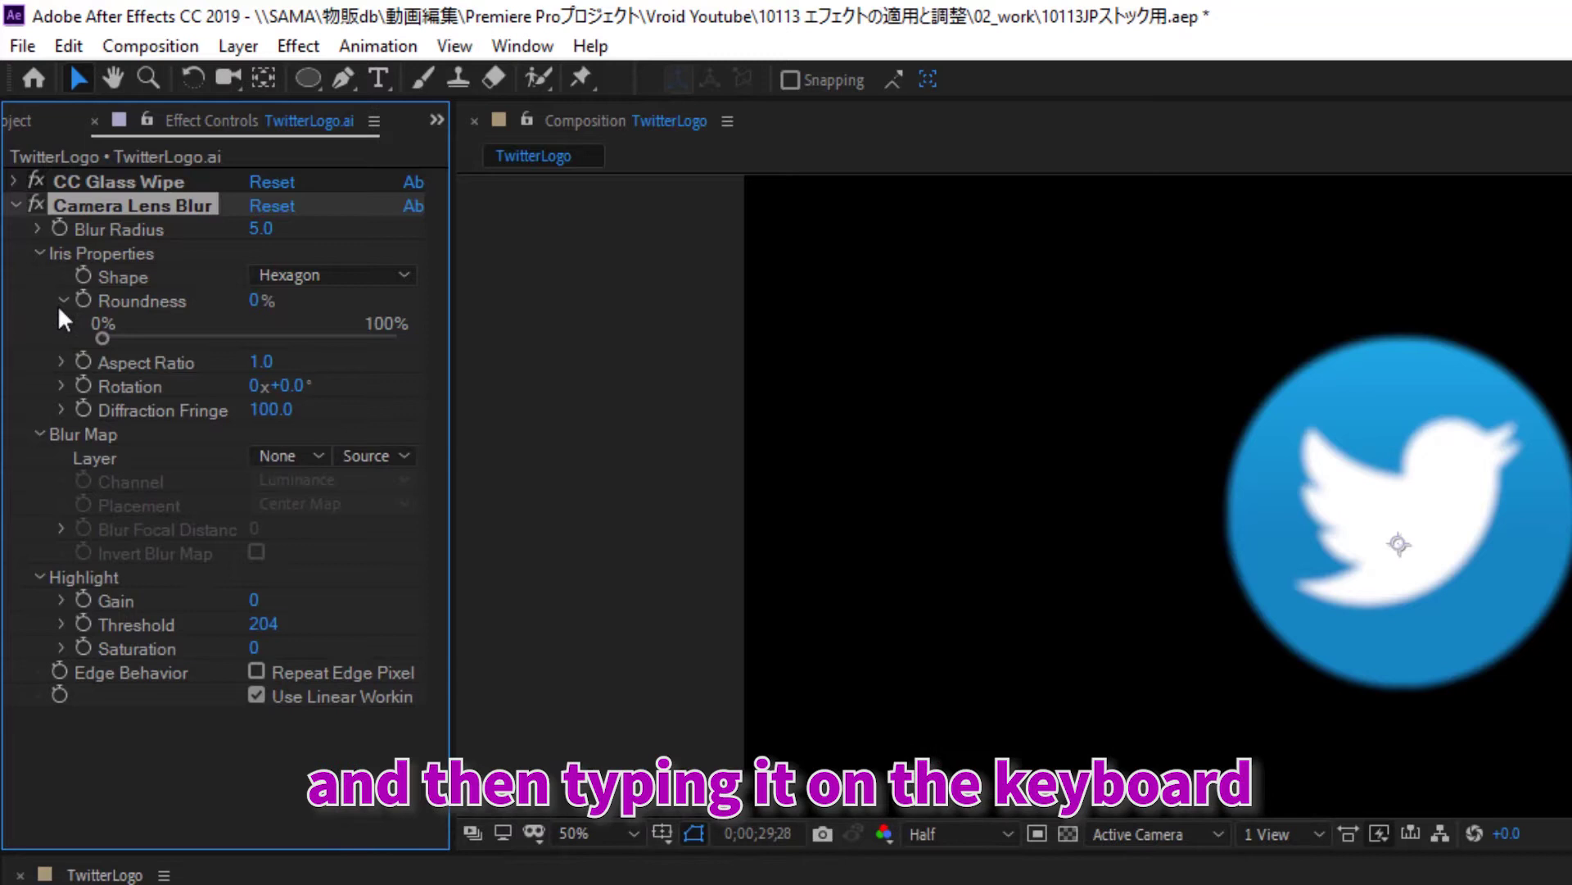
left_click(61, 385)
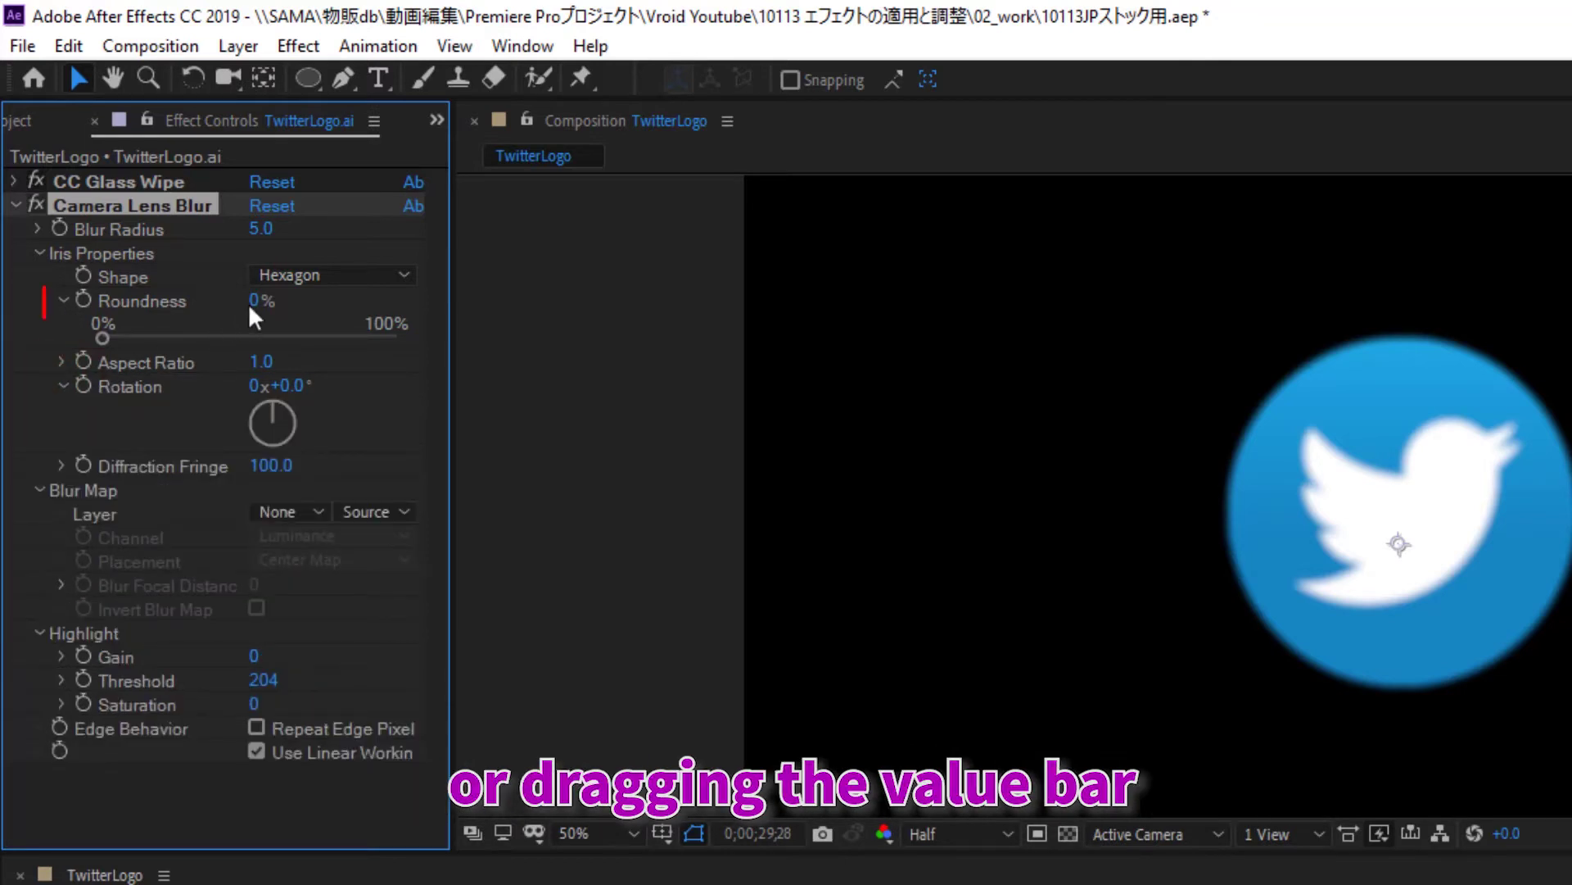
left_click_drag(257, 305, 294, 304)
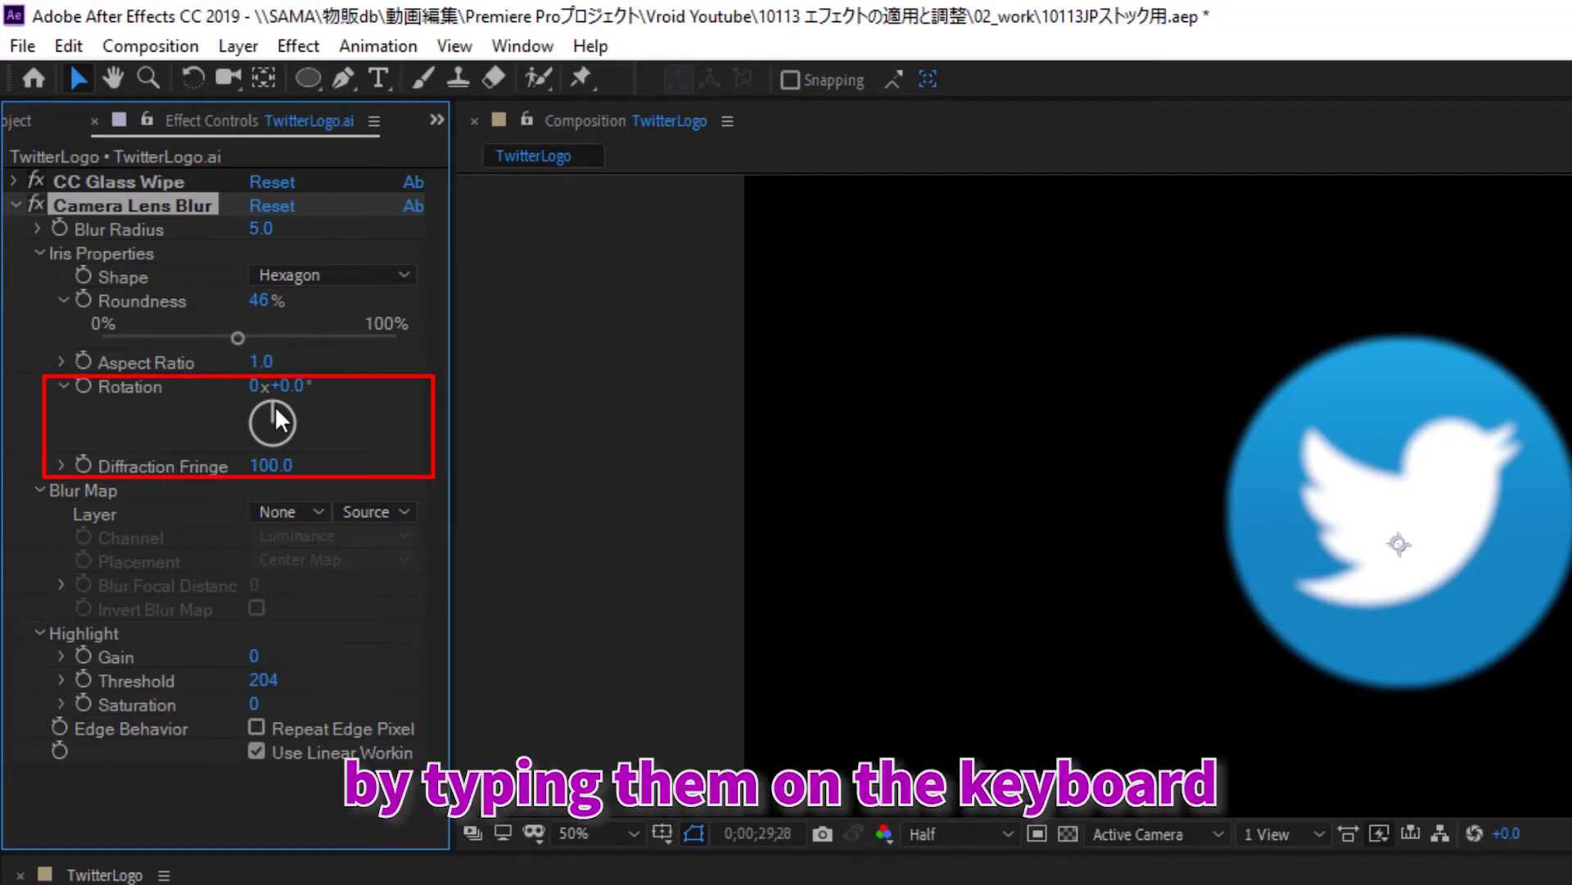
left_click_drag(273, 405, 248, 424)
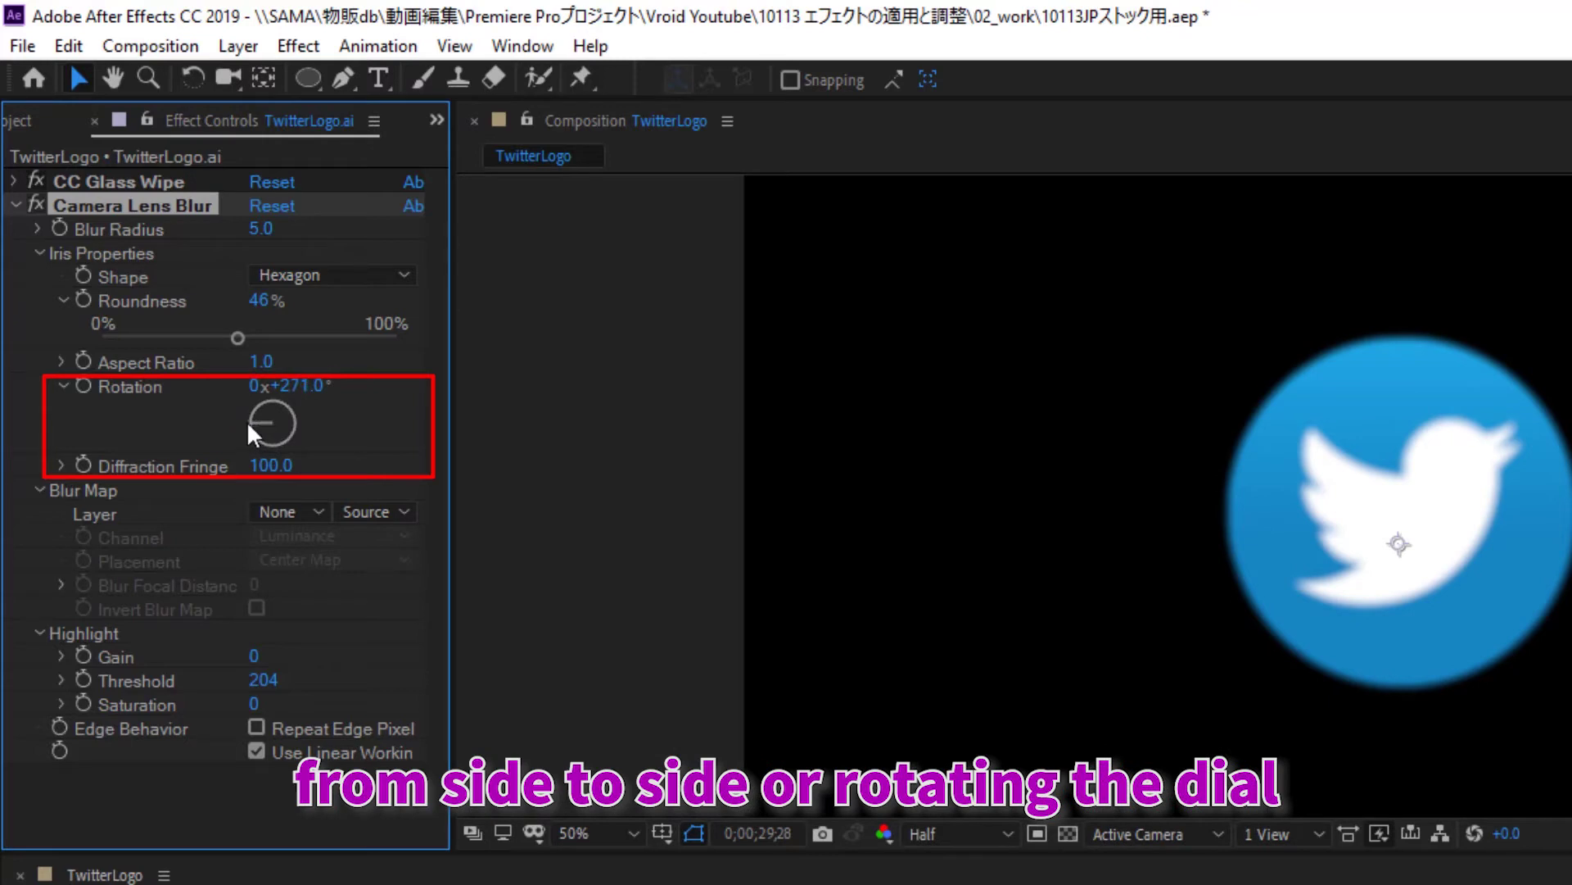
left_click(373, 279)
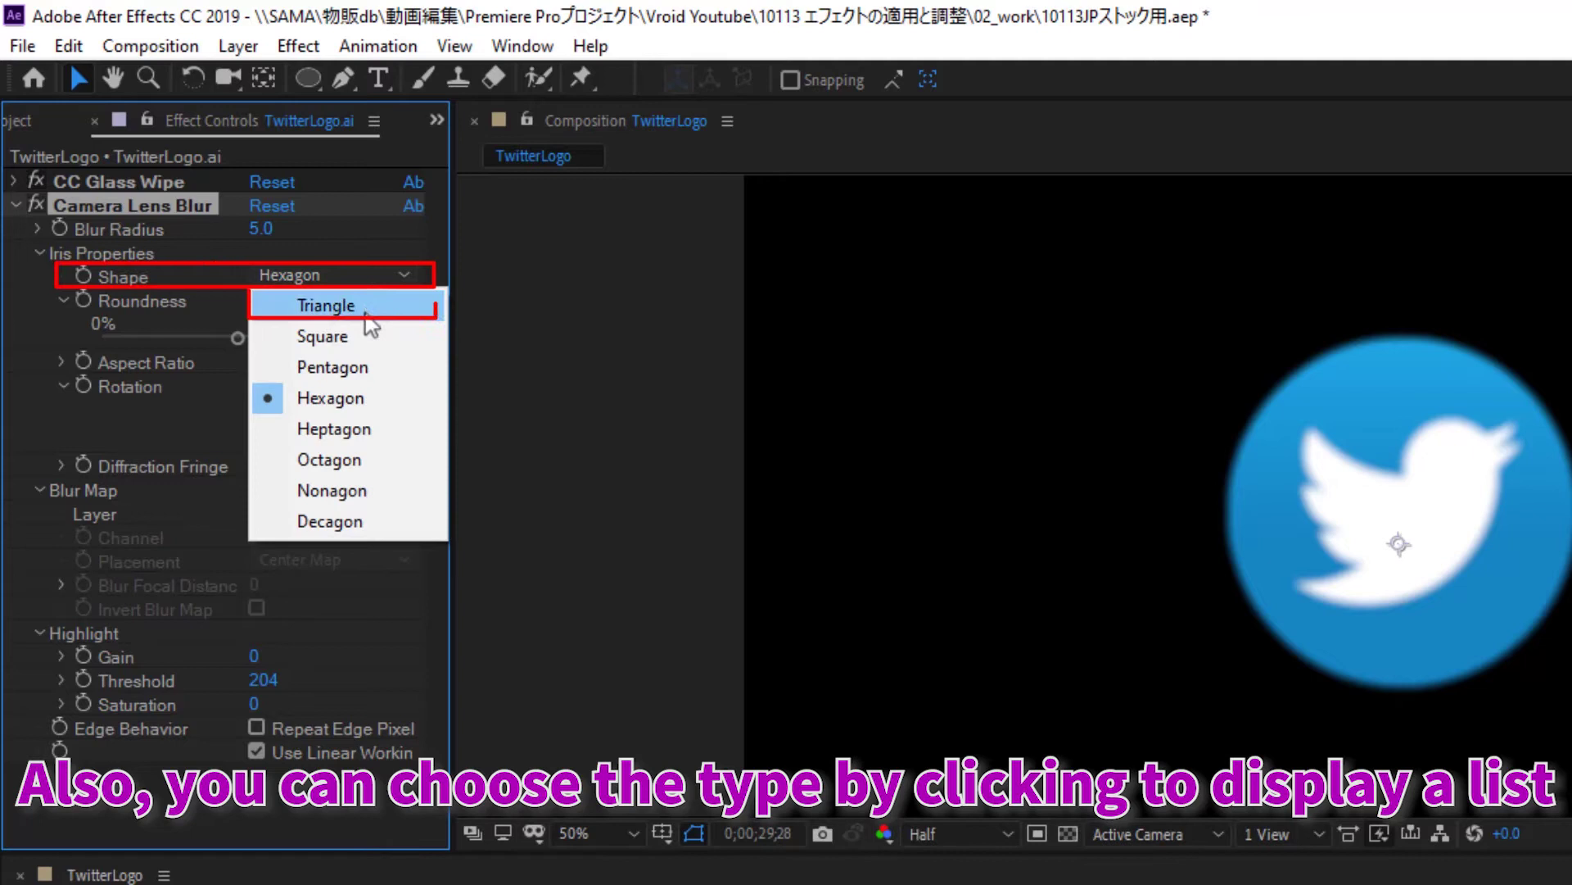
left_click(373, 306)
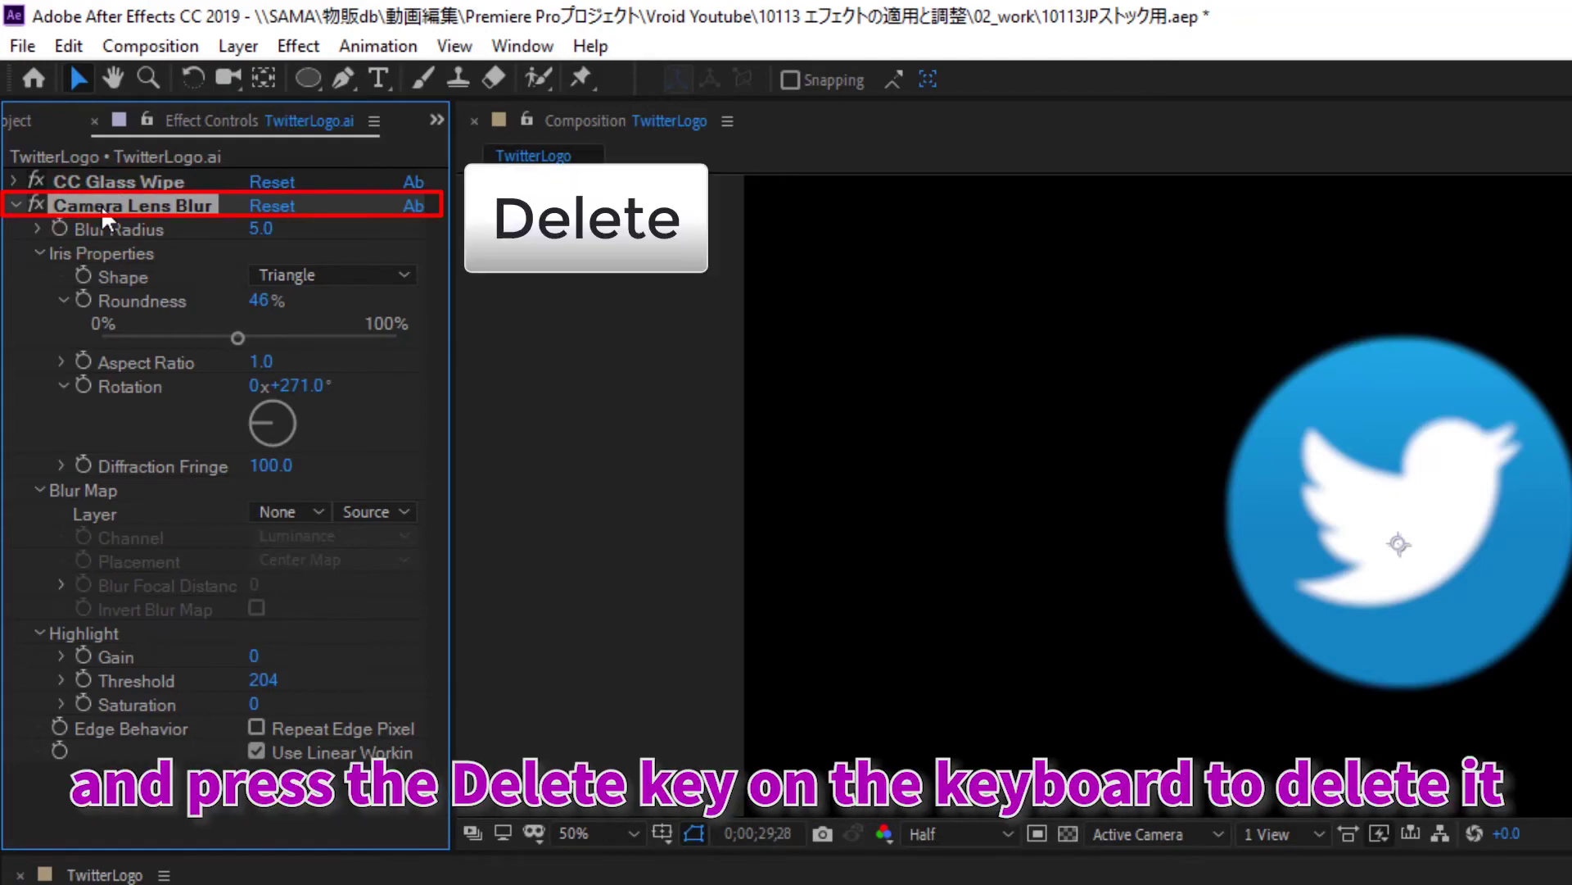
key("Delete")
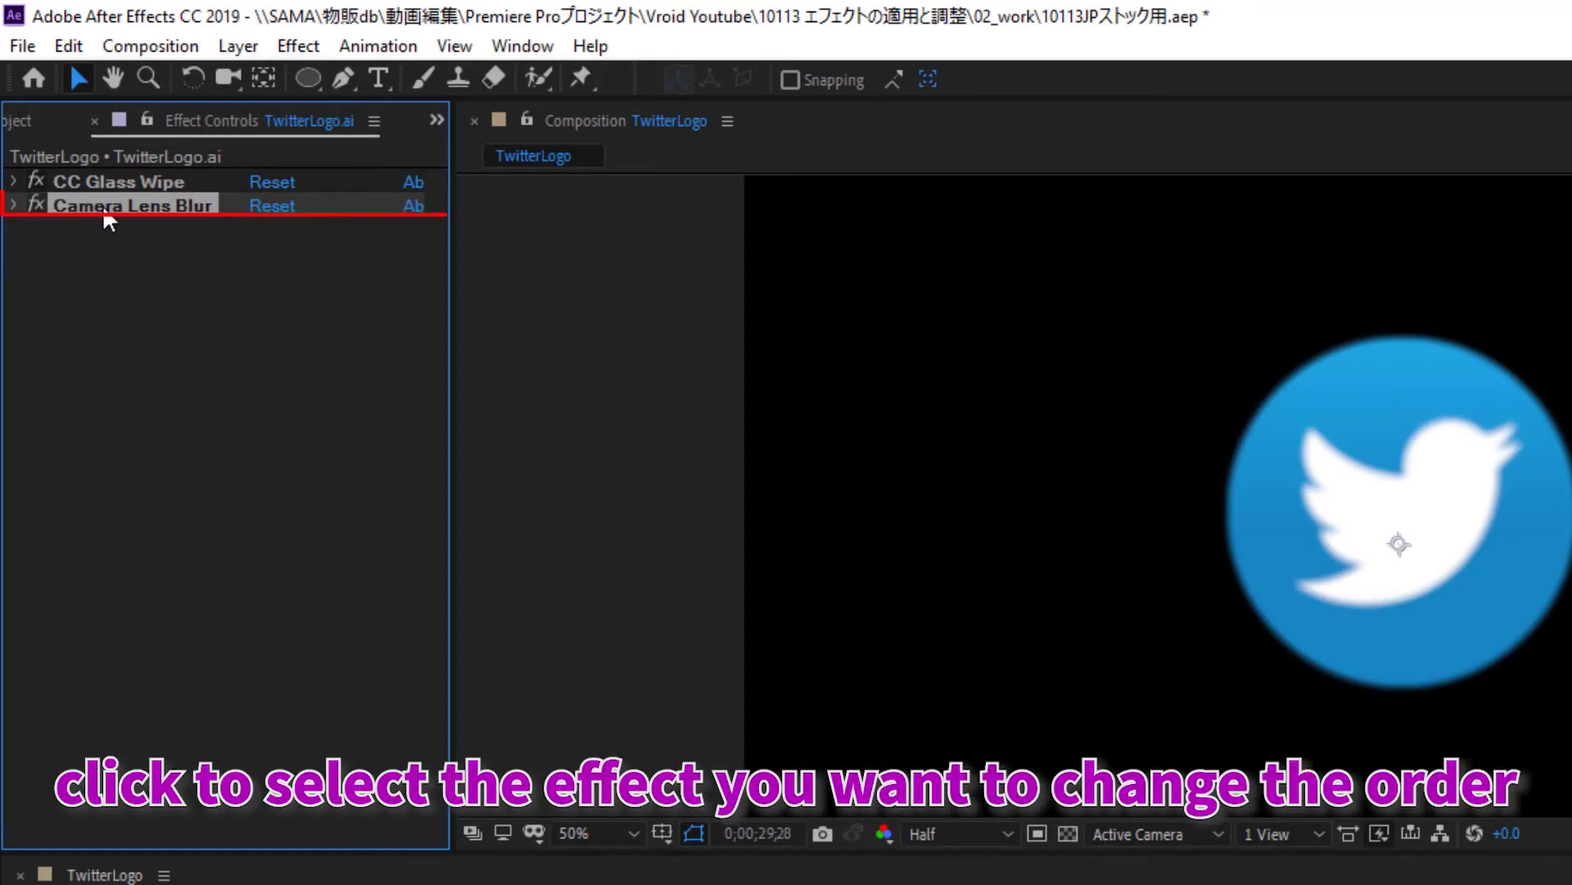
Step: Drag Camera Lens Blur above CC Glass Wipe in Effect Controls and expand CC Glass Wipe's properties
left_click_drag(104, 209, 108, 179)
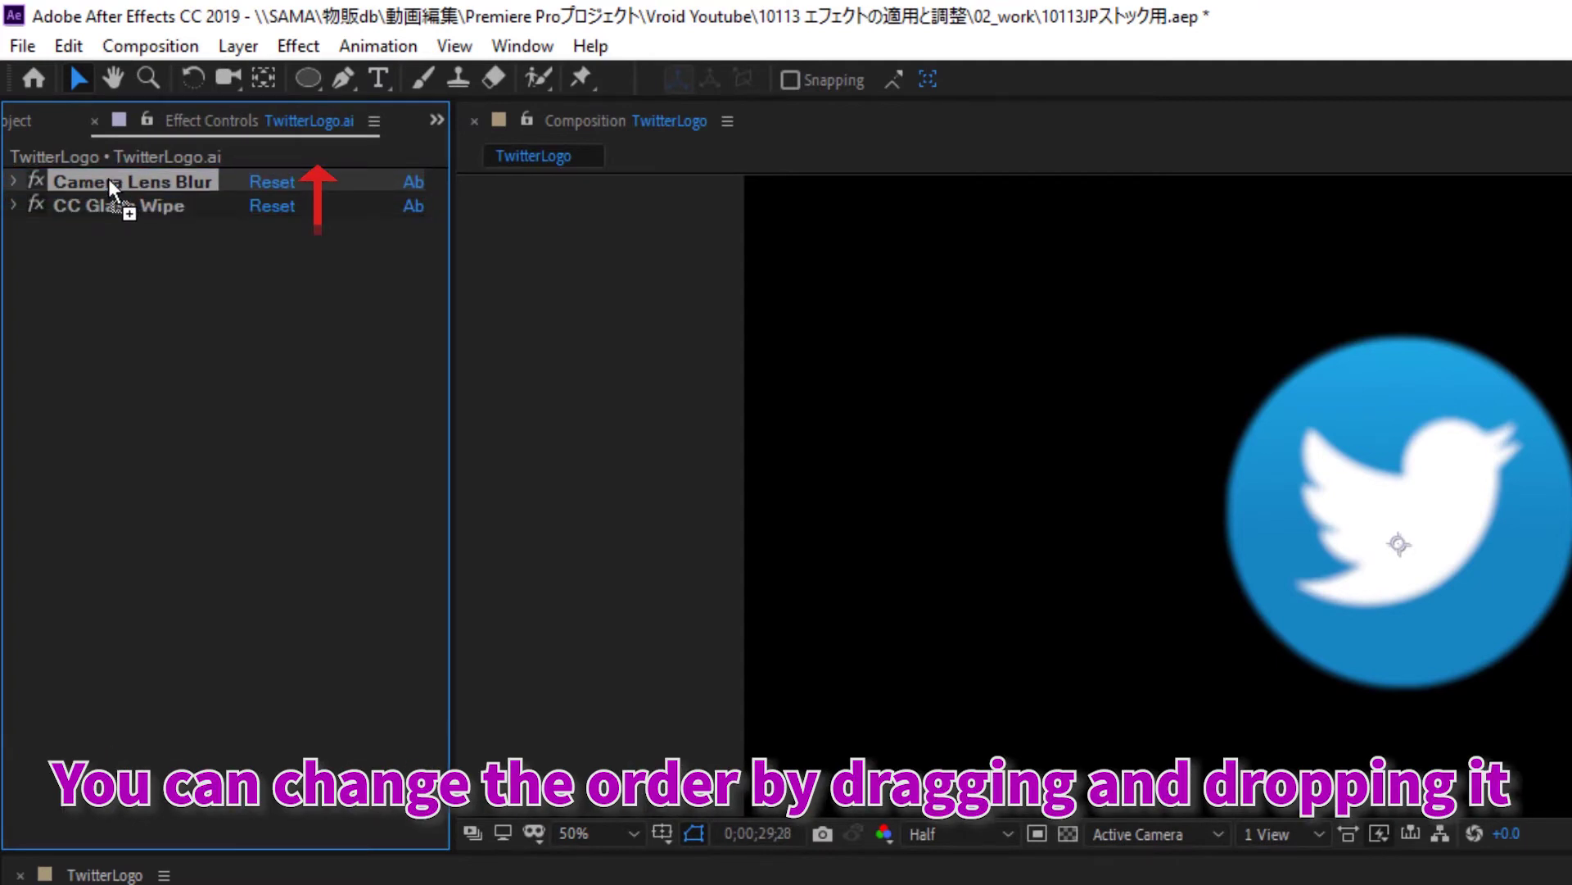
left_click(12, 205)
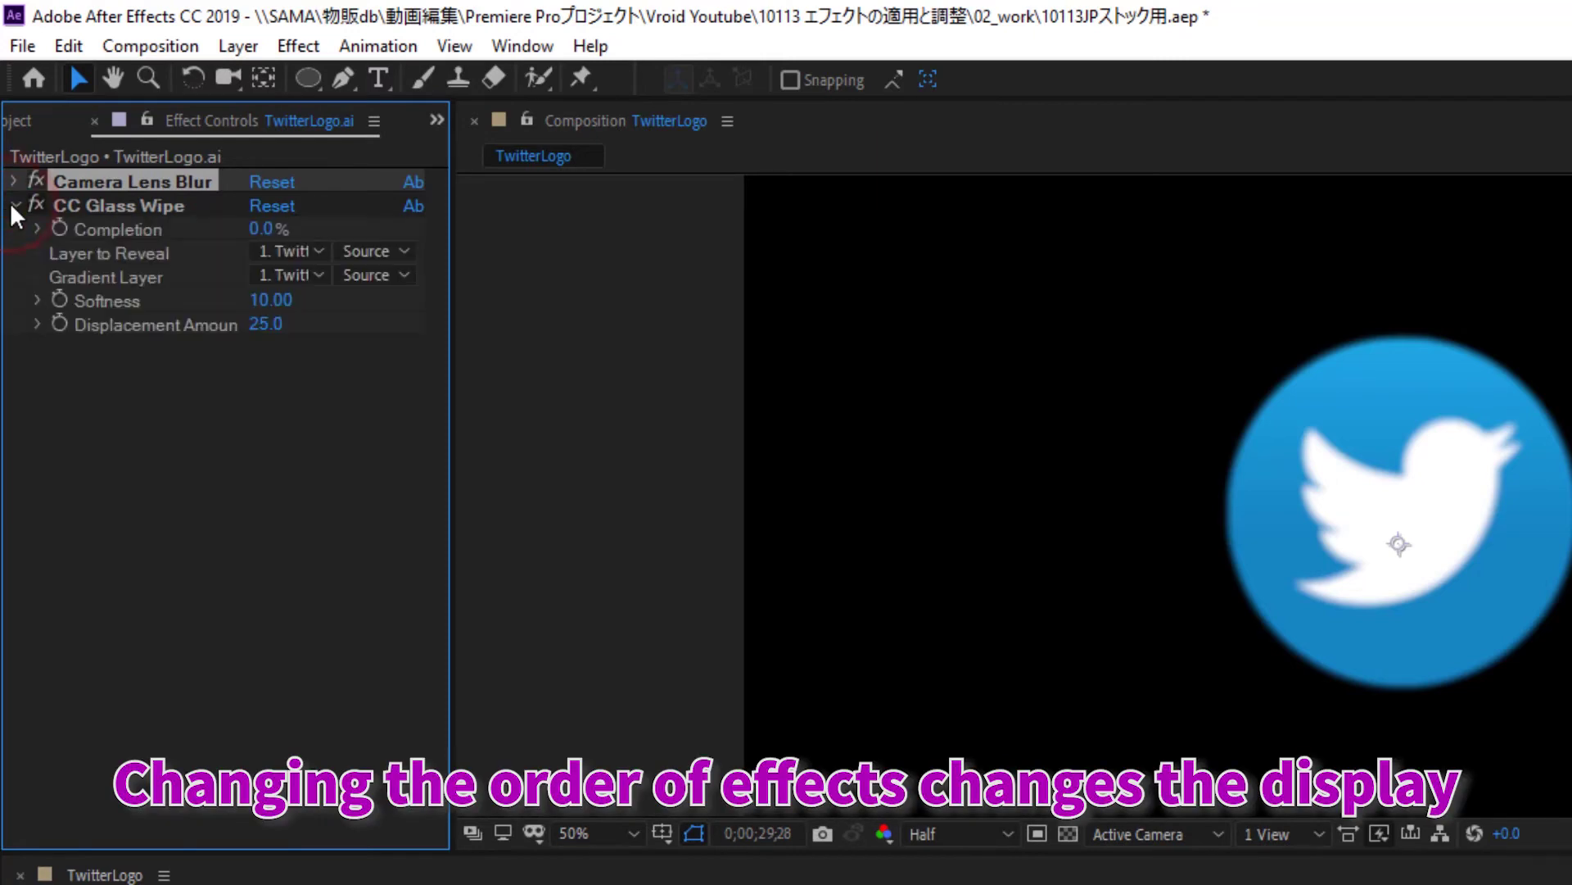
Step: Scrub CC Glass Wipe to Completion 13%, Displacement Amount 29.9 and Softness 16.90
left_click(152, 355)
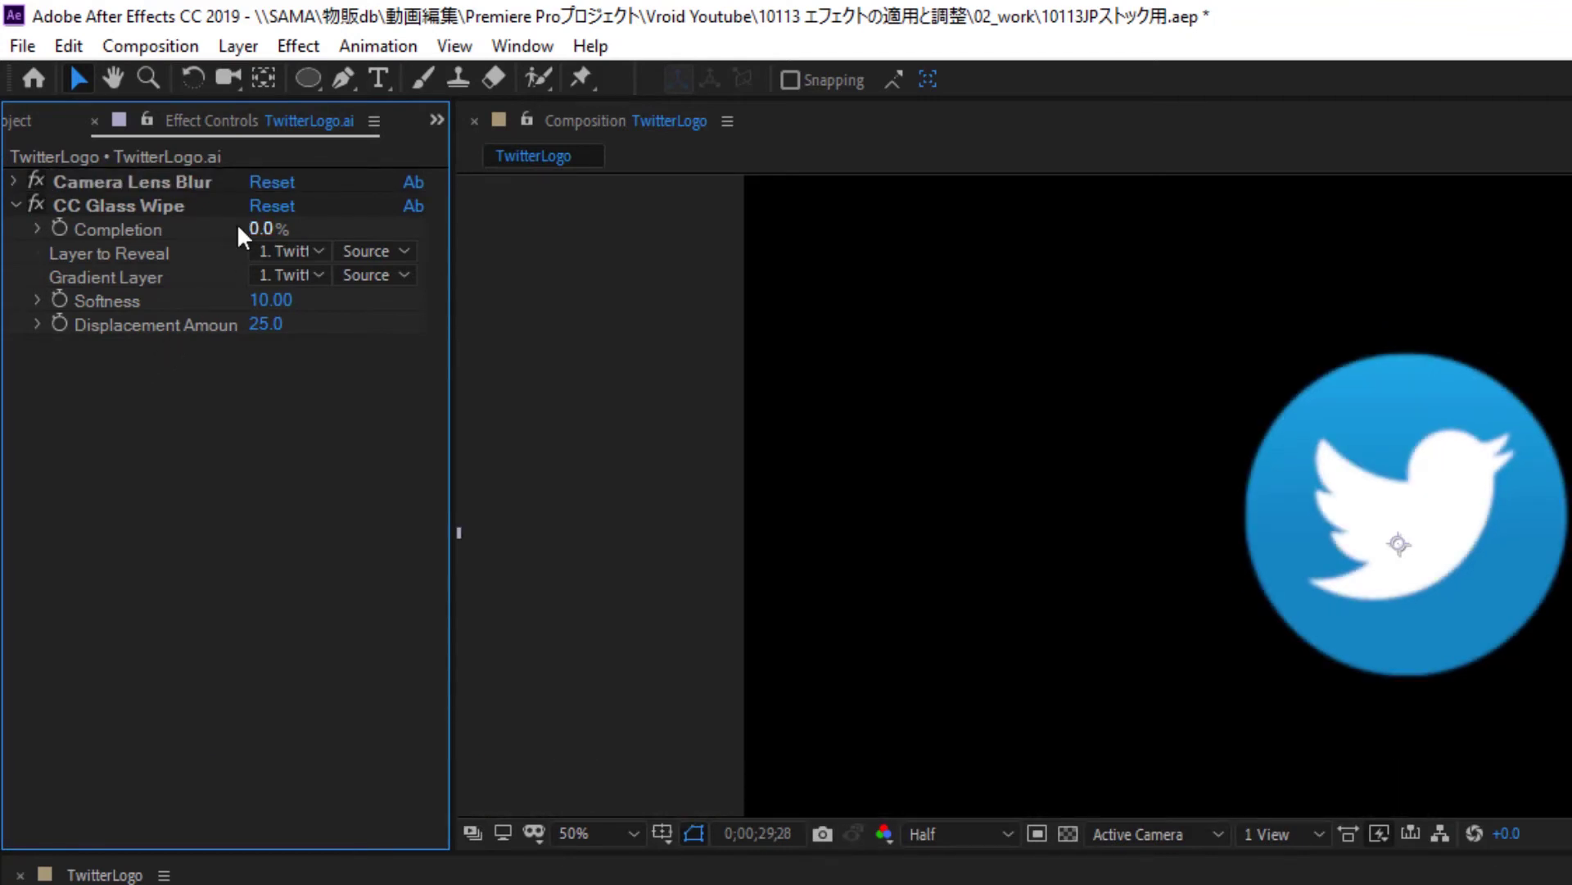
left_click_drag(239, 230, 271, 229)
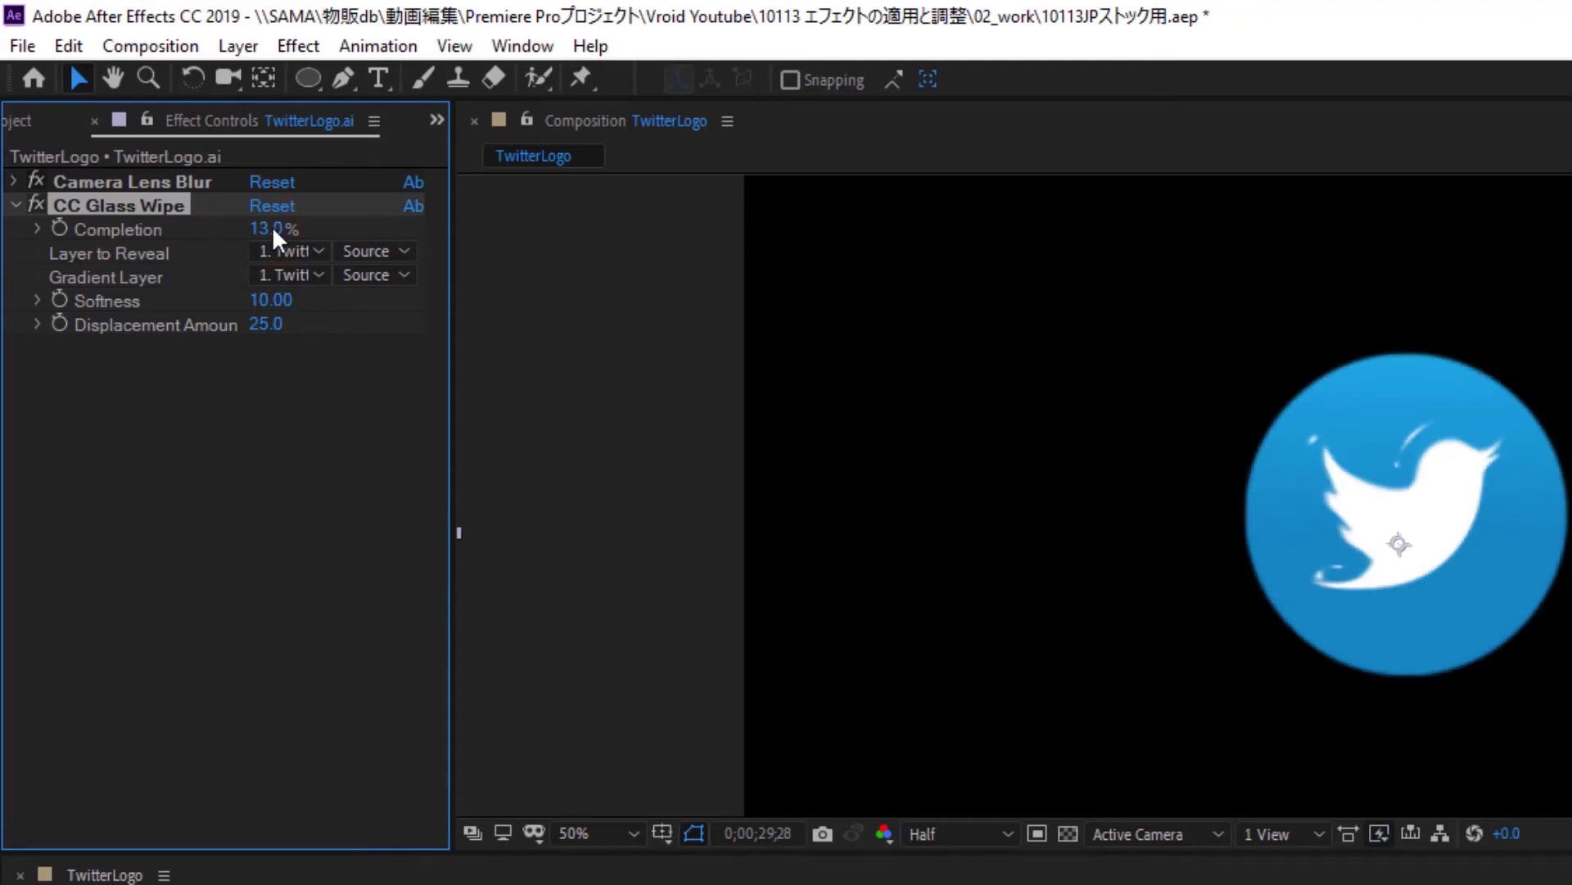
left_click_drag(271, 300, 311, 307)
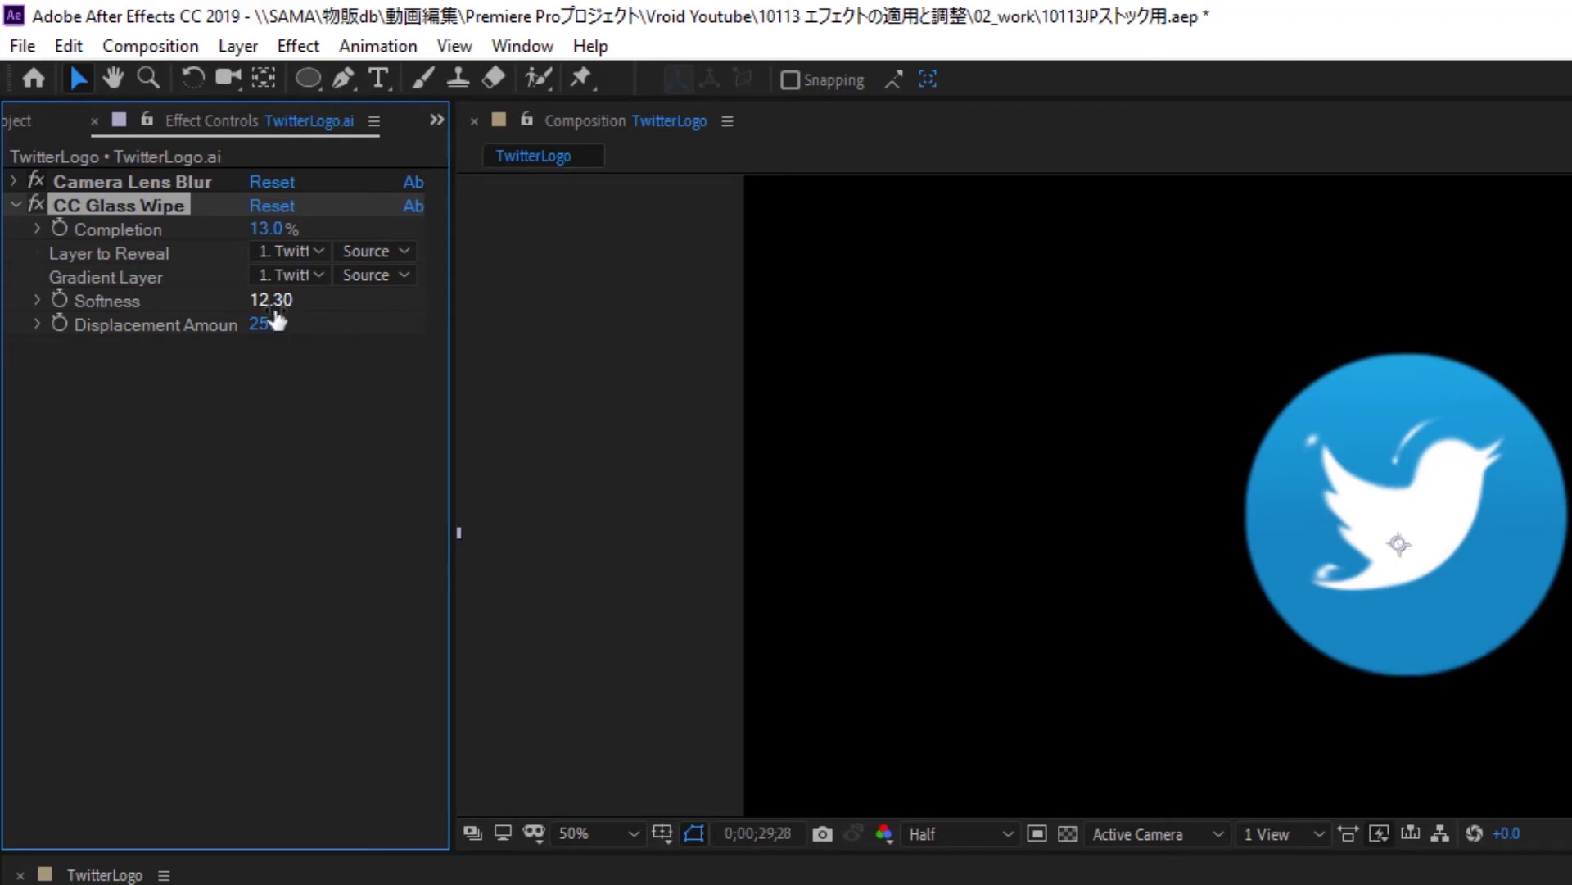
left_click_drag(271, 325, 355, 330)
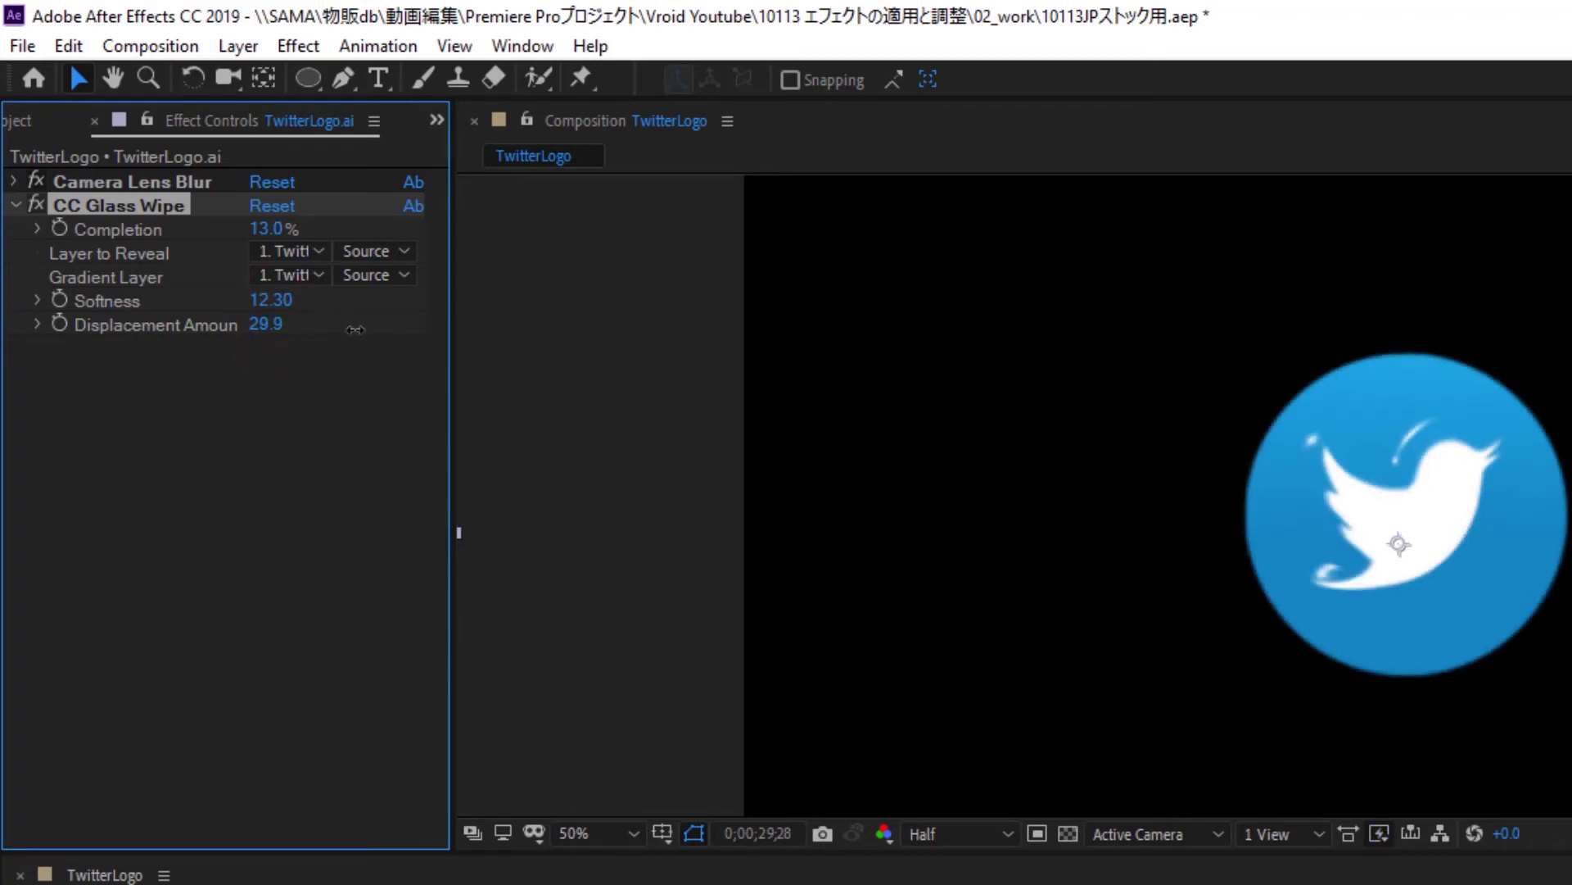
left_click_drag(272, 300, 342, 305)
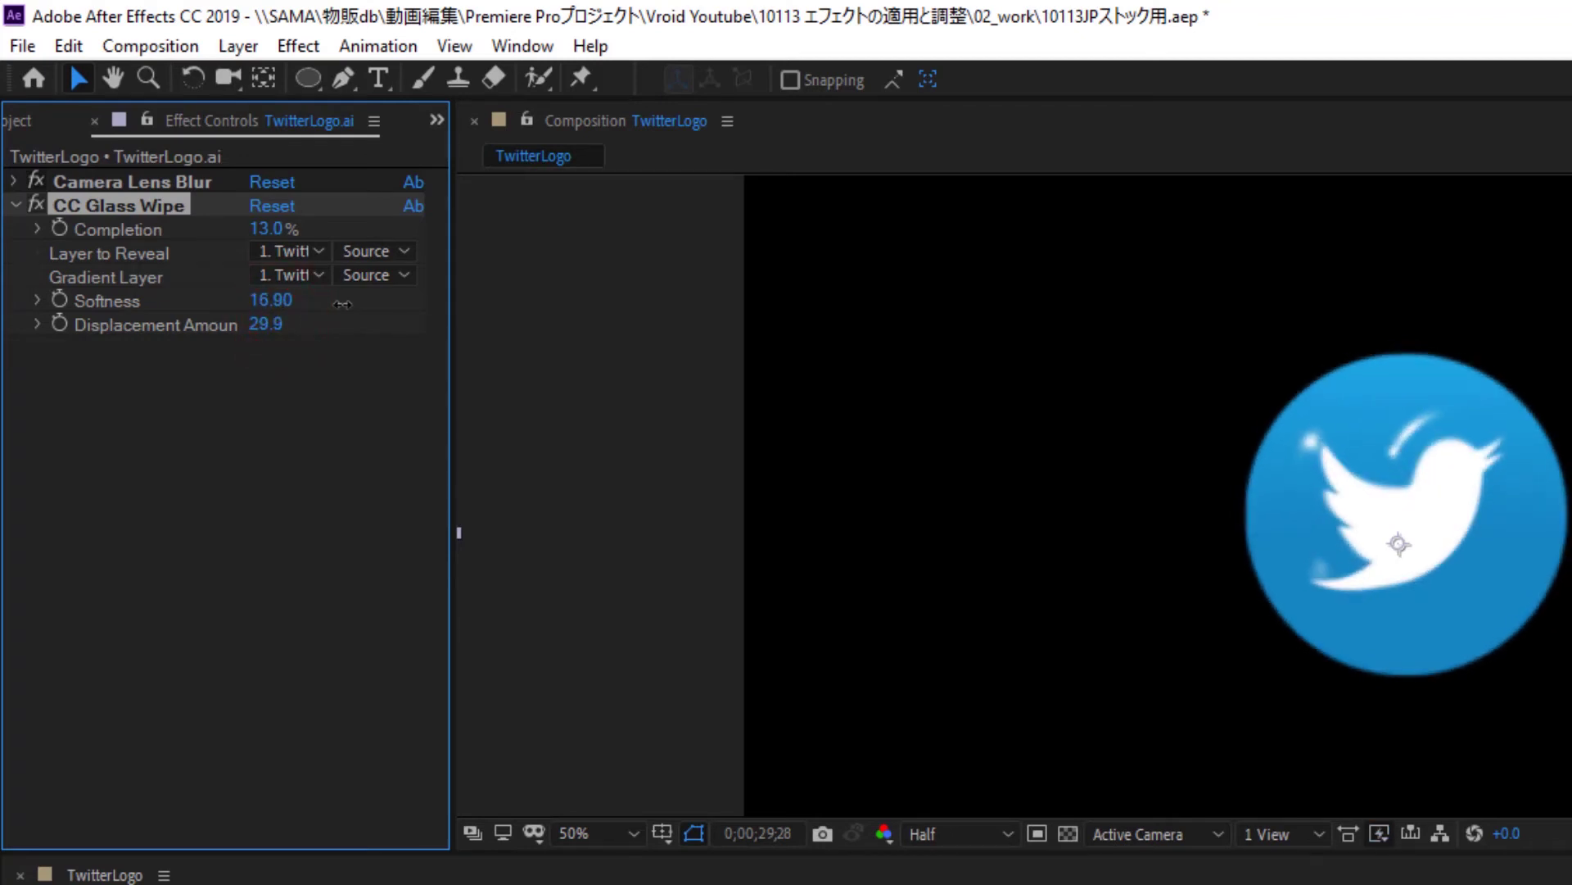
Step: Reset CC Glass Wipe to its default values and collapse its properties
left_click(296, 204)
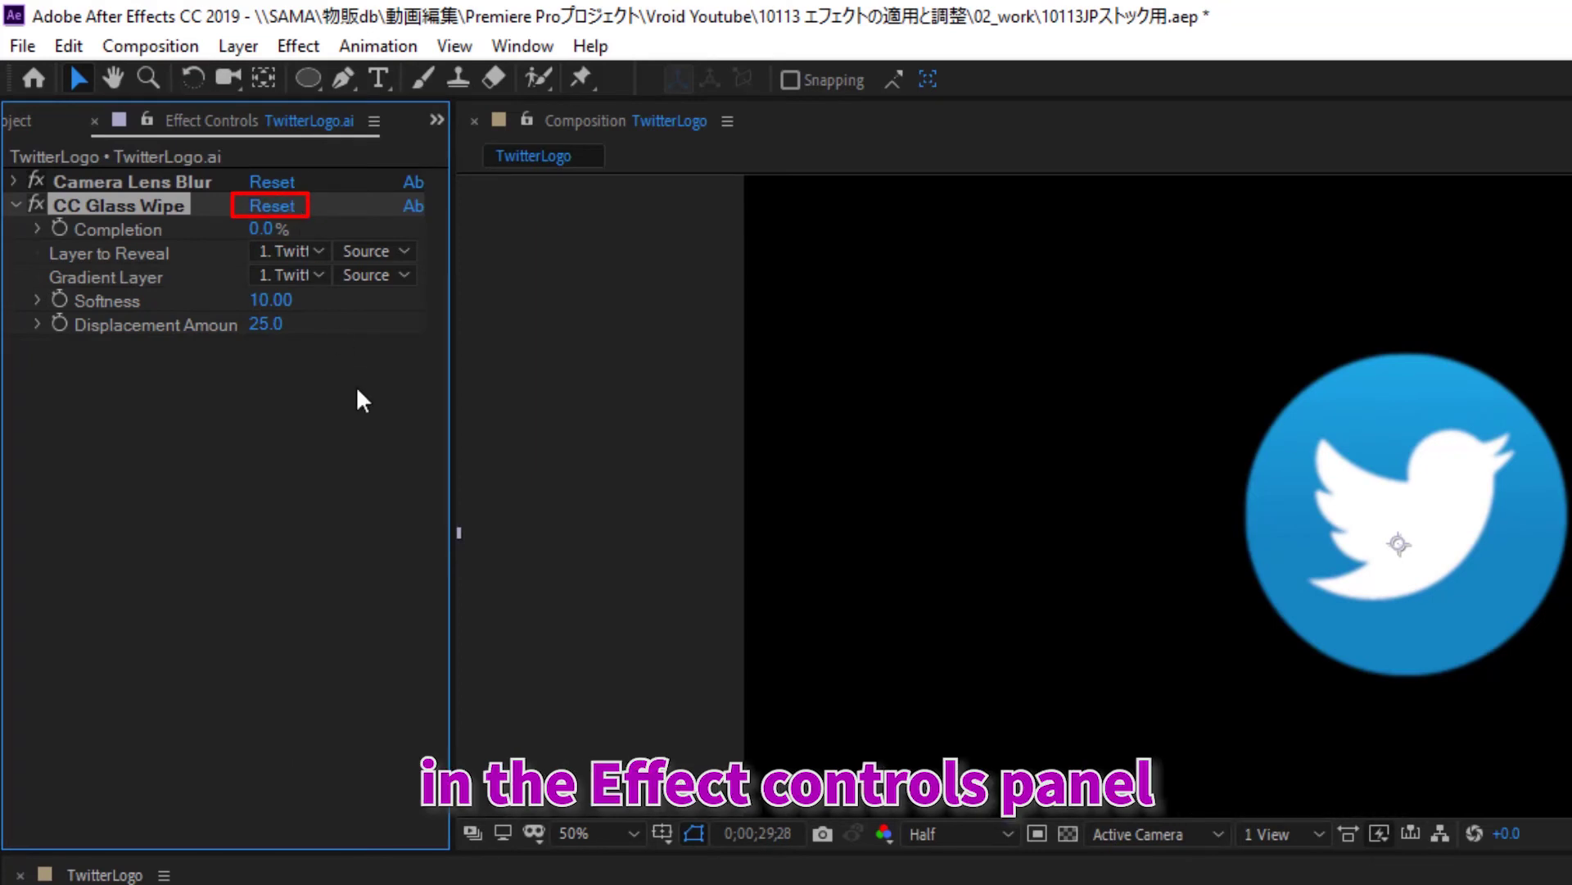
key("ctrl+grave")
left_click(130, 313)
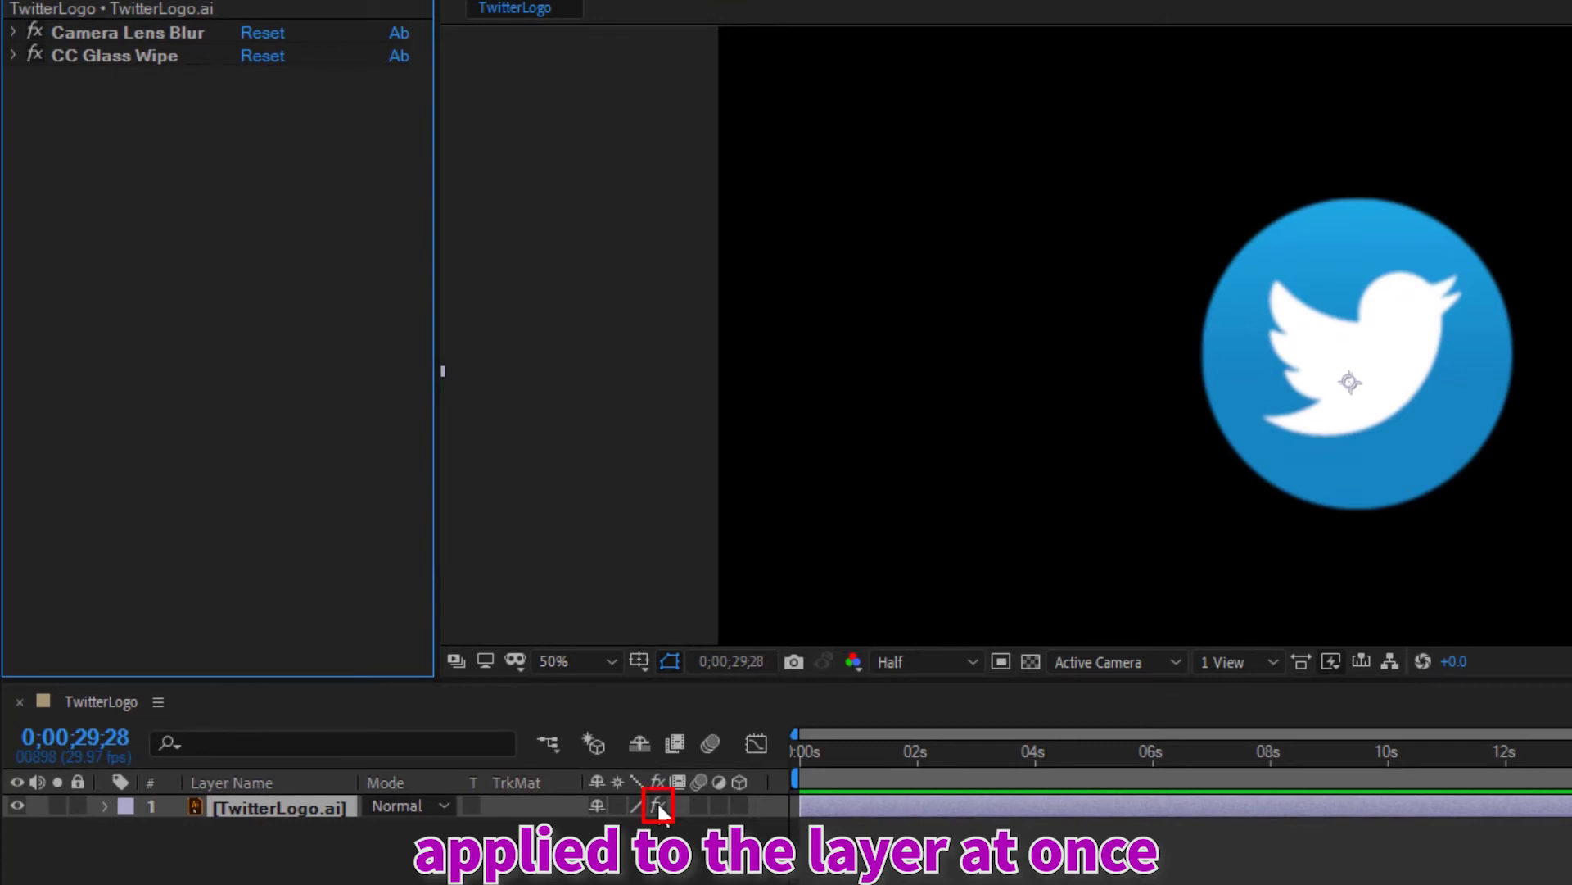
Step: Switch all of the TwitterLogo layer's effects off and back on, then reveal its Effects list
left_click(659, 806)
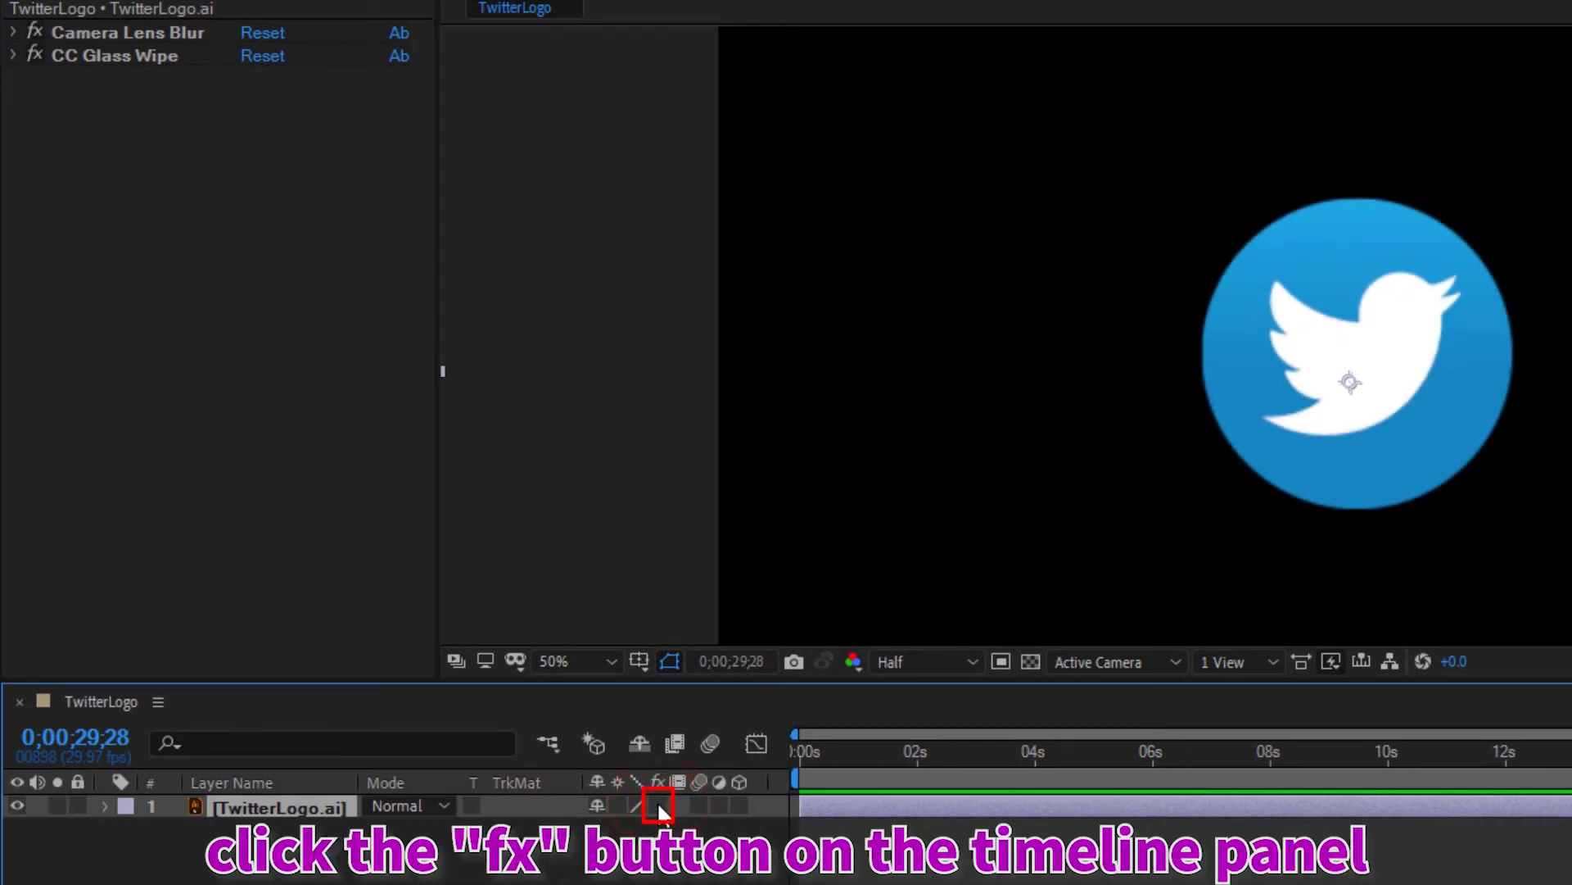
left_click(660, 805)
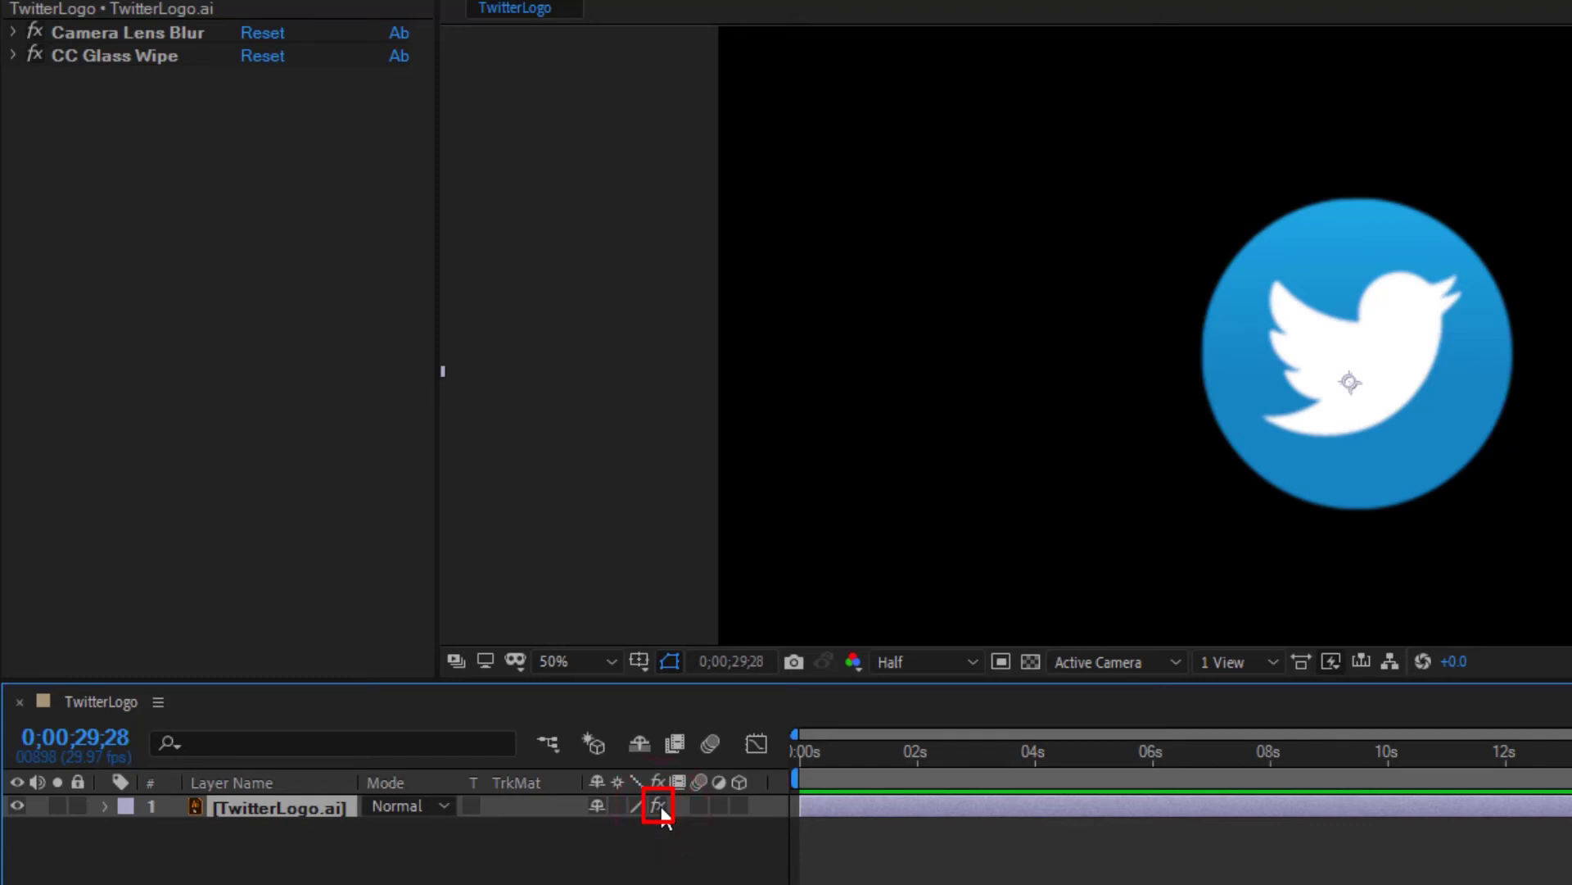
left_click(105, 804)
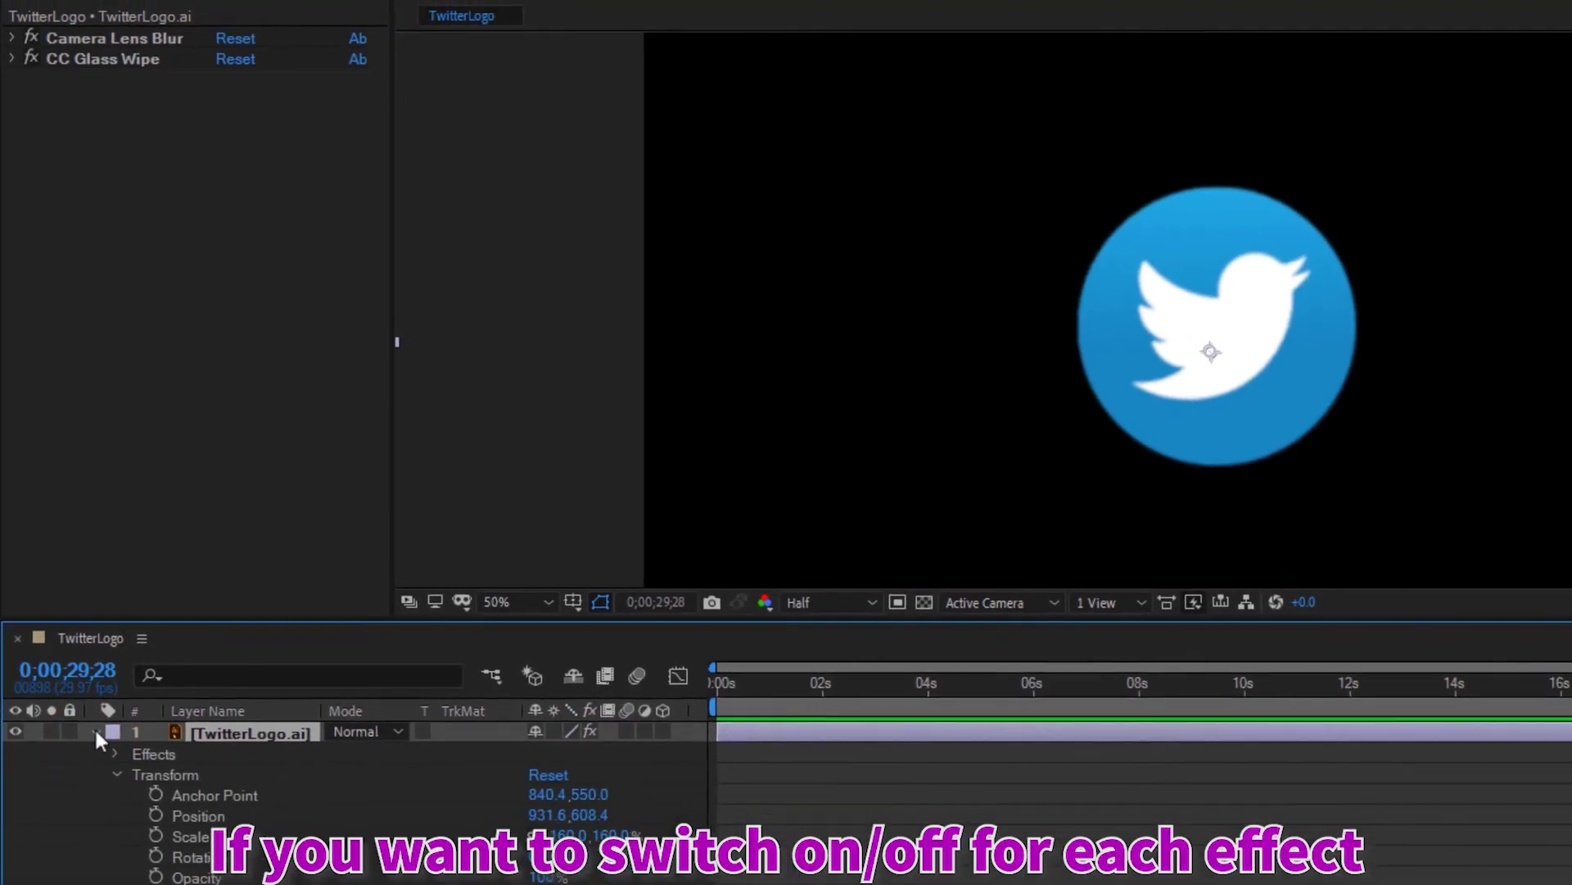
left_click(116, 753)
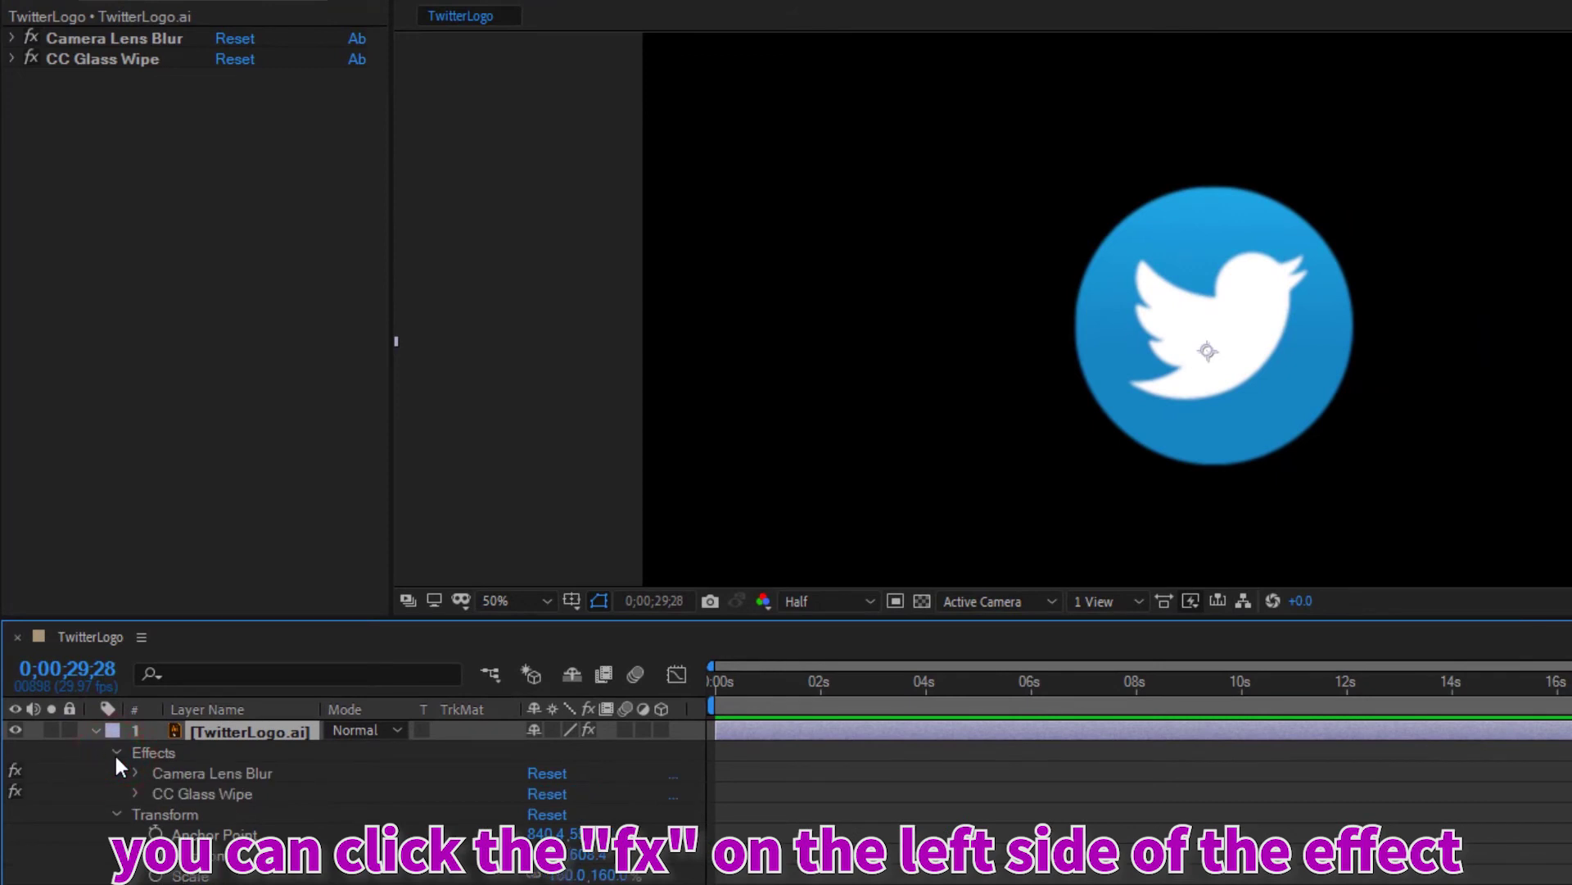
Step: In the Timeline, switch Camera Lens Blur and then CC Glass Wipe off and back on
left_click(11, 771)
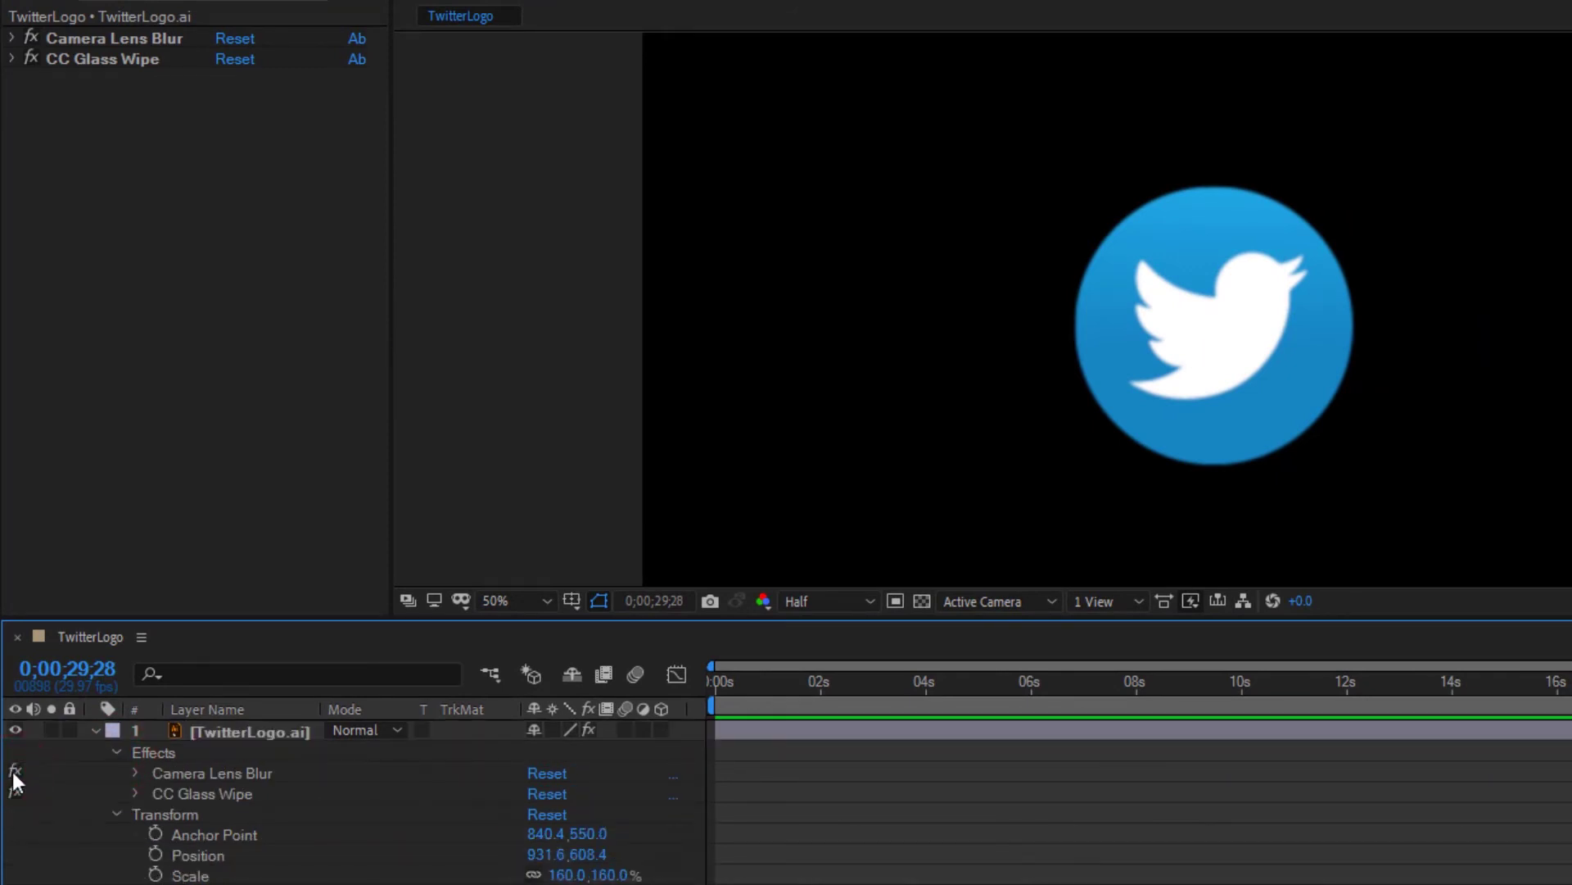
left_click(13, 774)
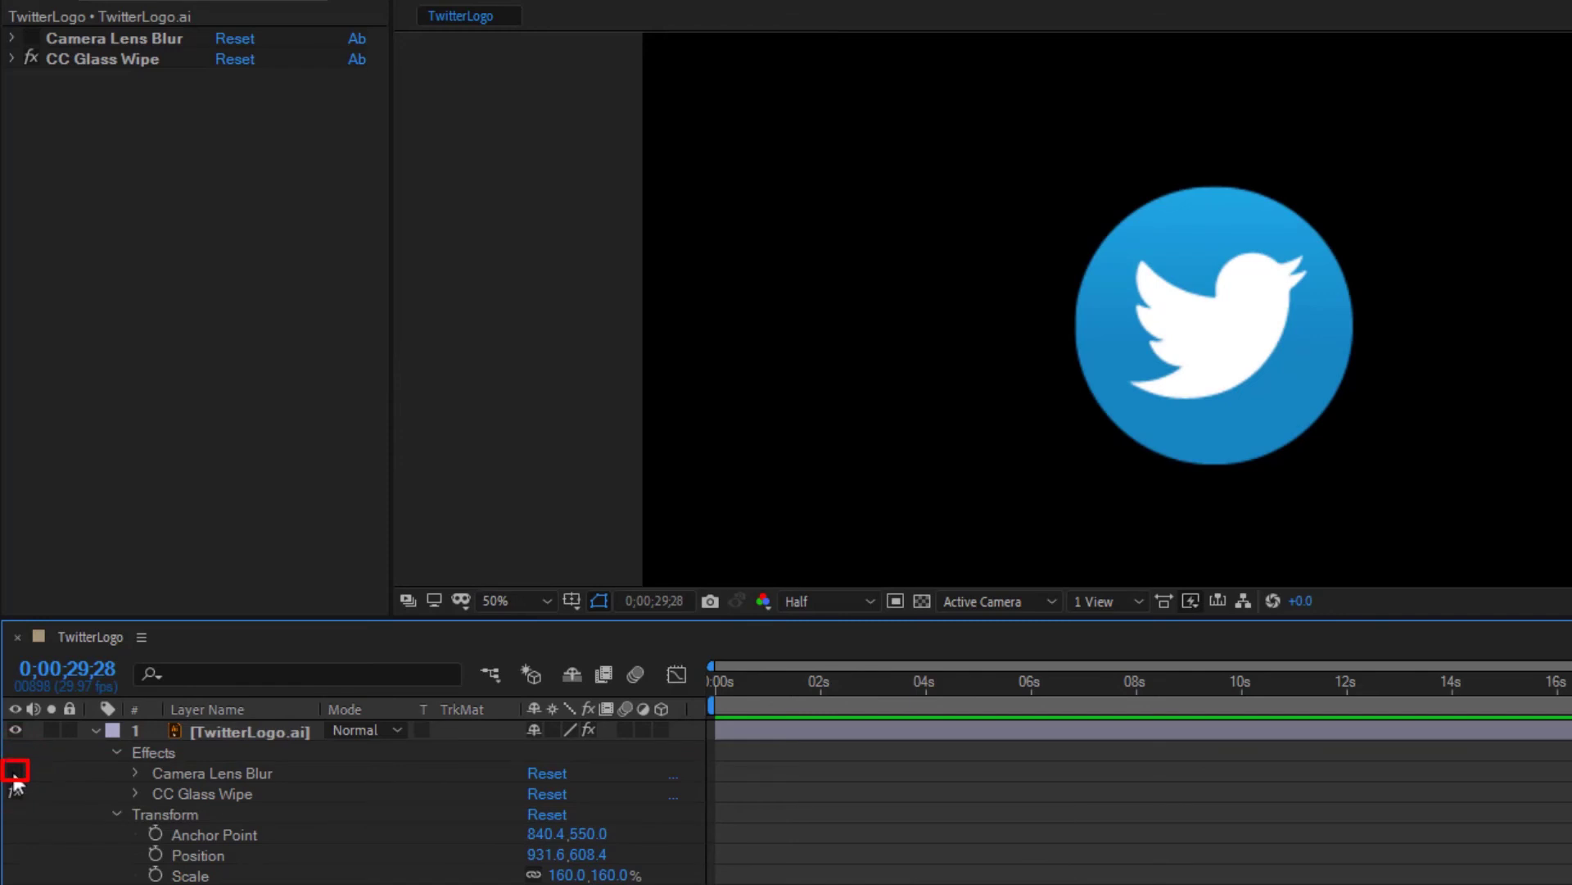
left_click(15, 772)
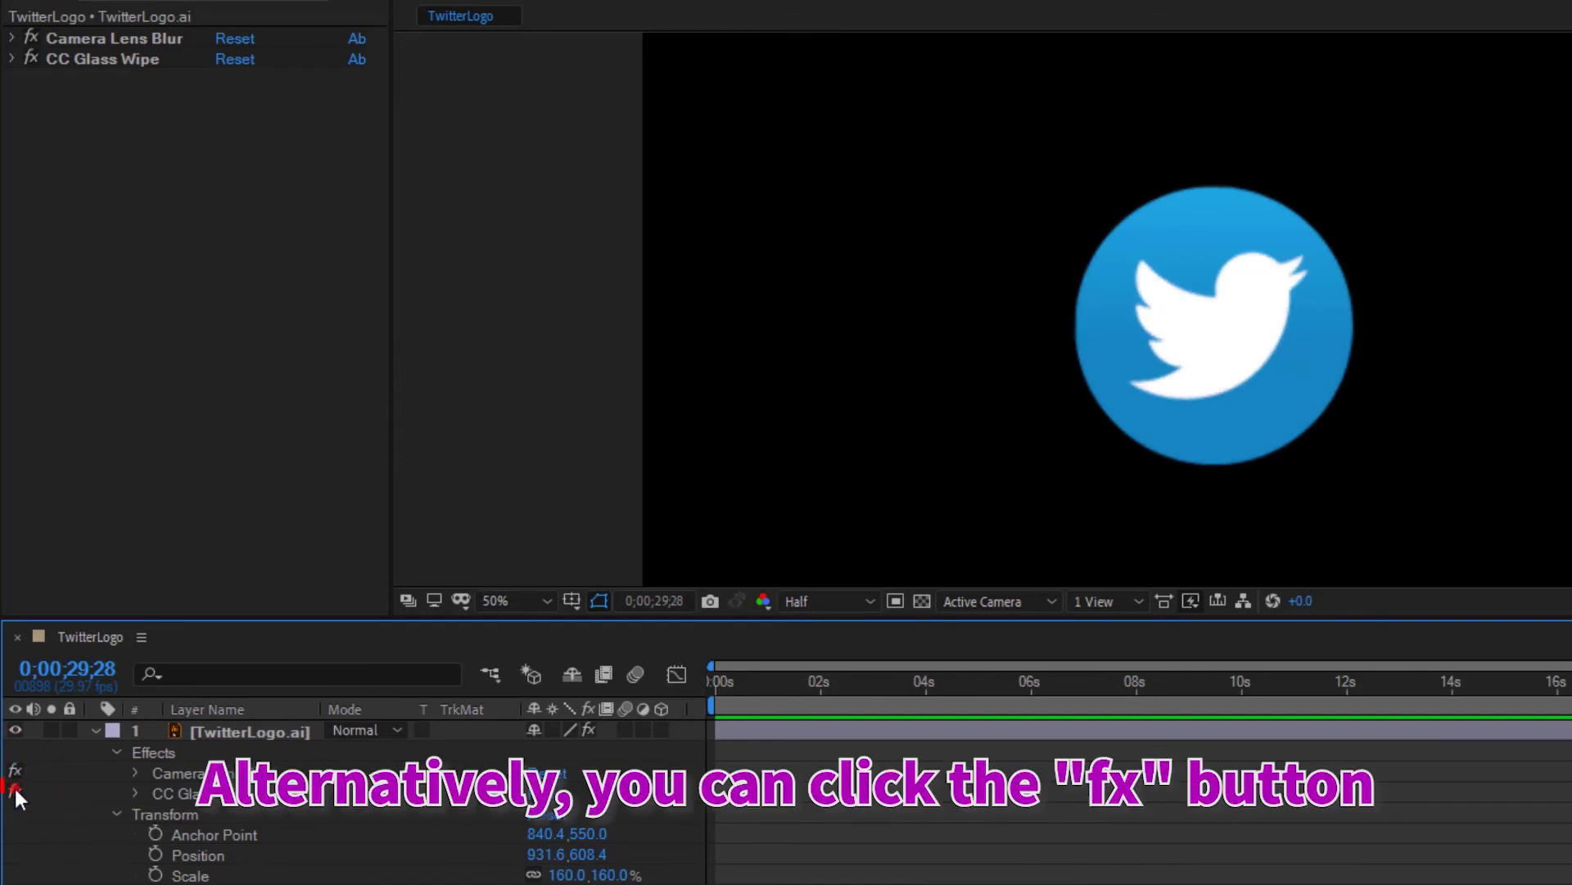
left_click(14, 792)
left_click(16, 792)
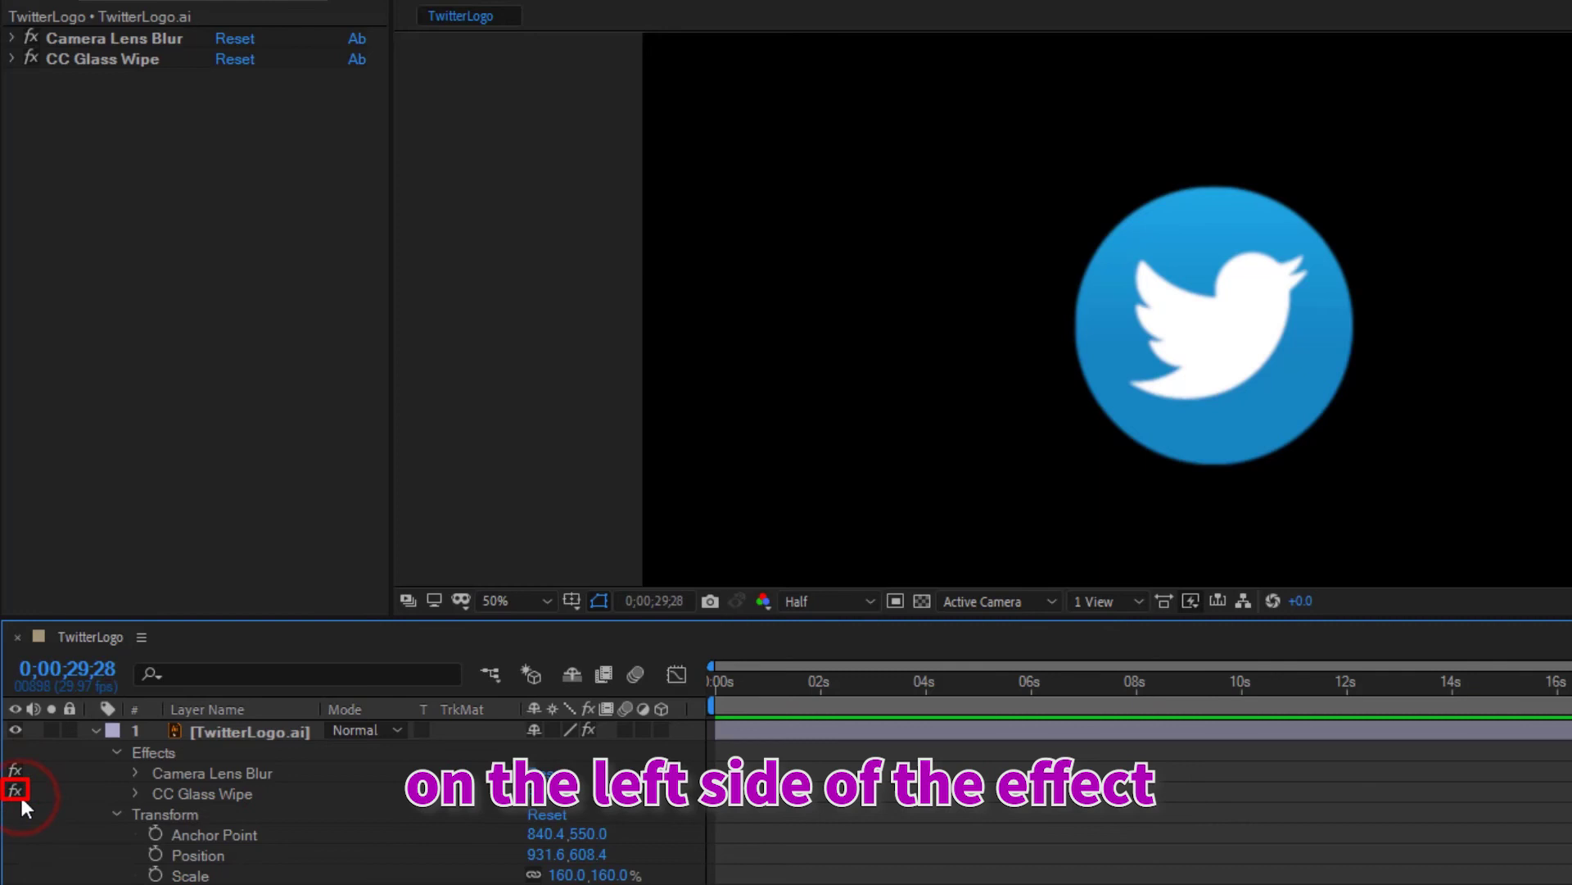
Step: In Effect Controls, switch off both effects, then turn Camera Lens Blur back on
left_click(32, 40)
left_click(31, 57)
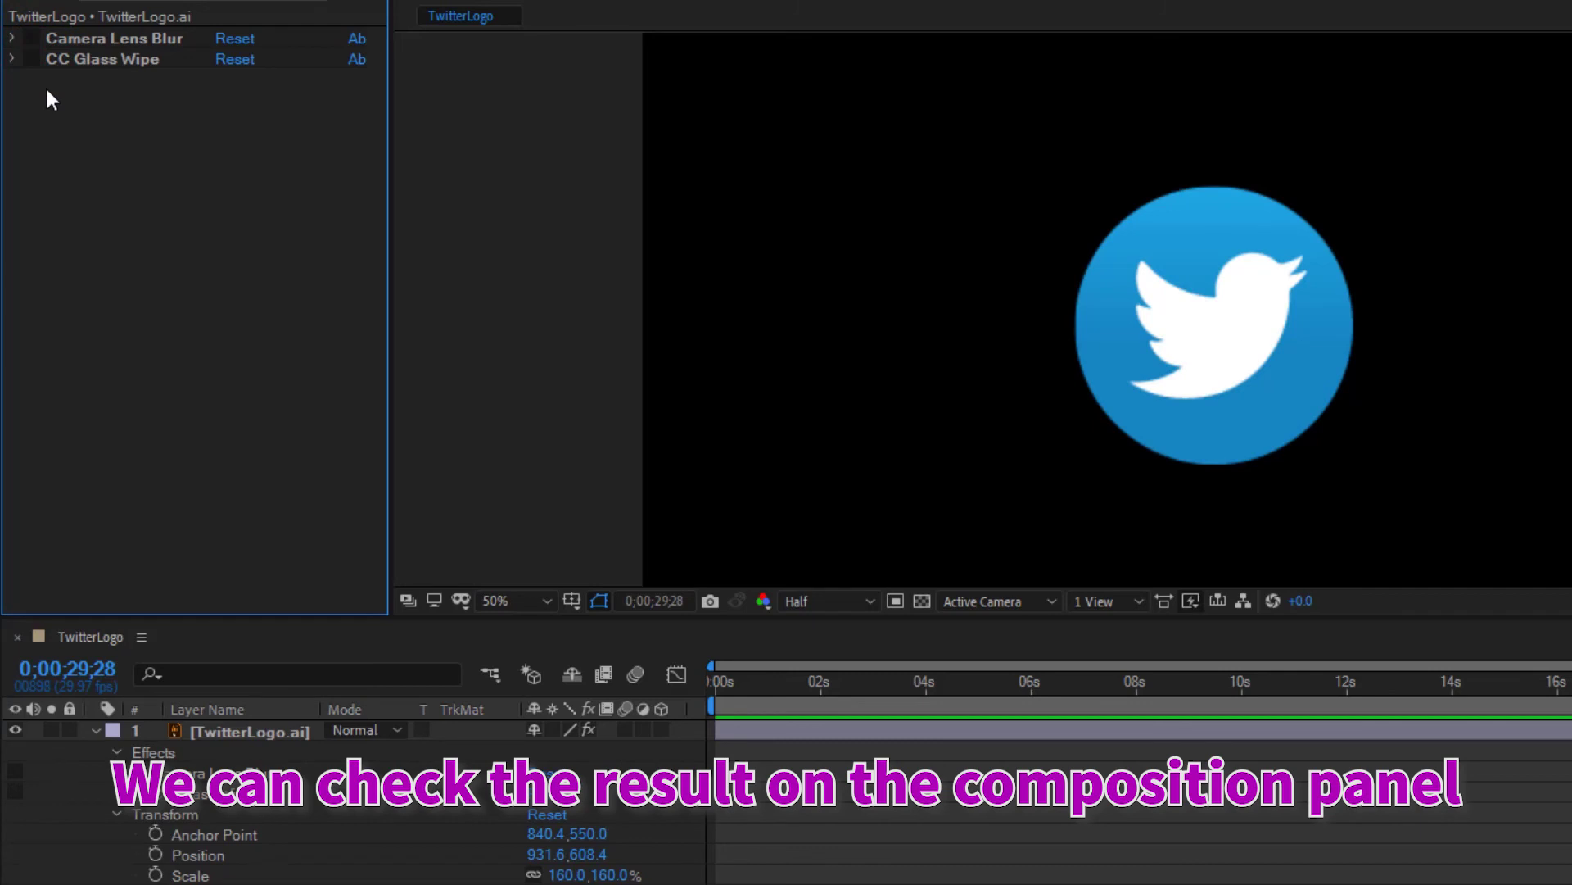
left_click(32, 37)
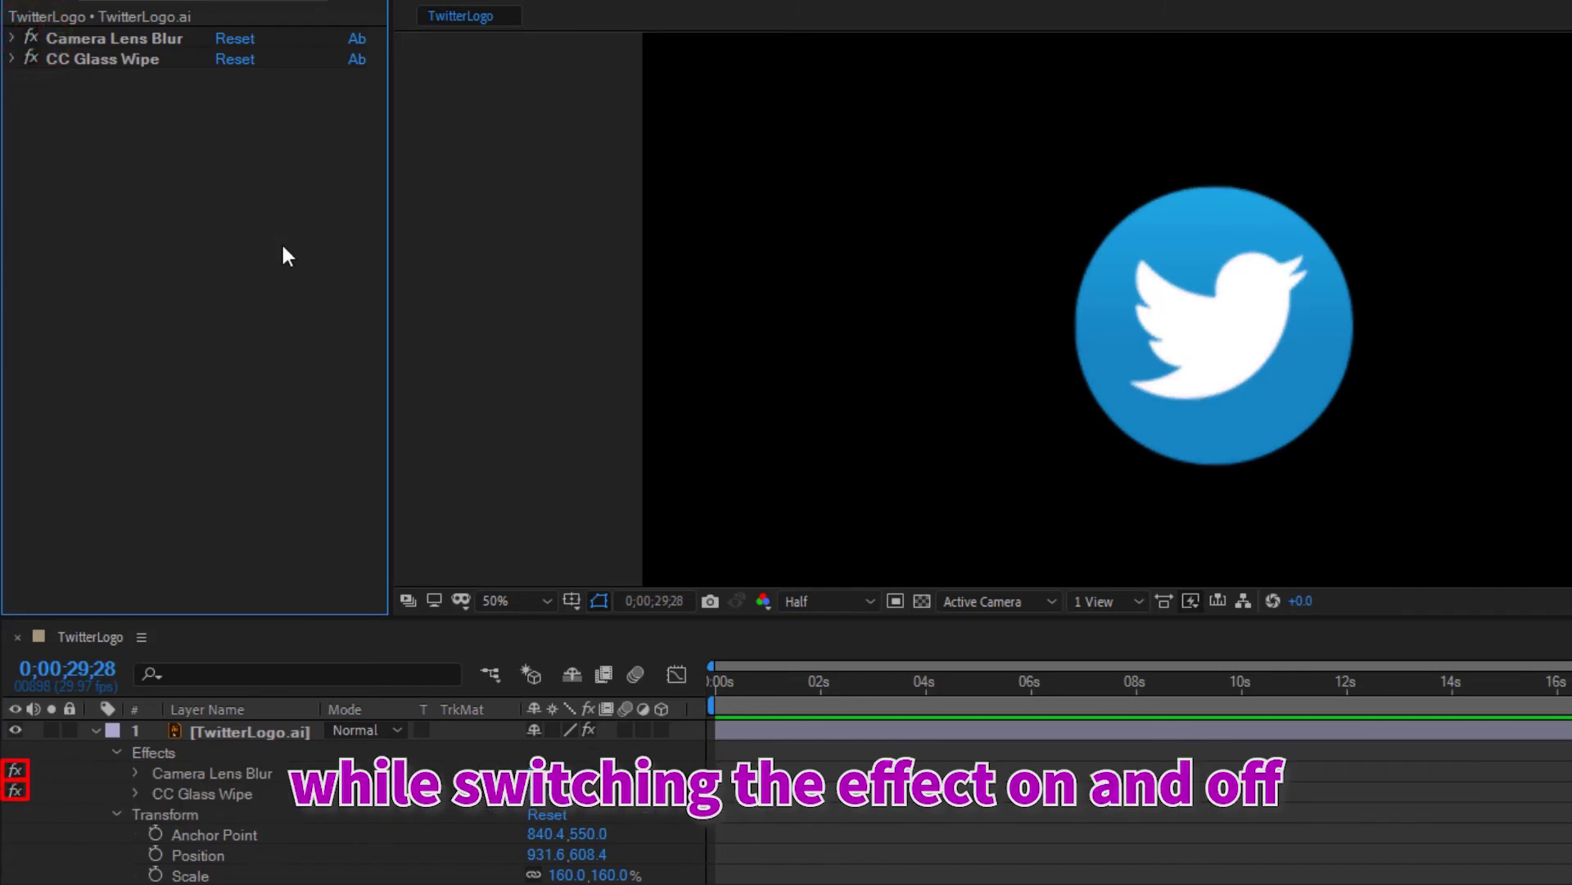